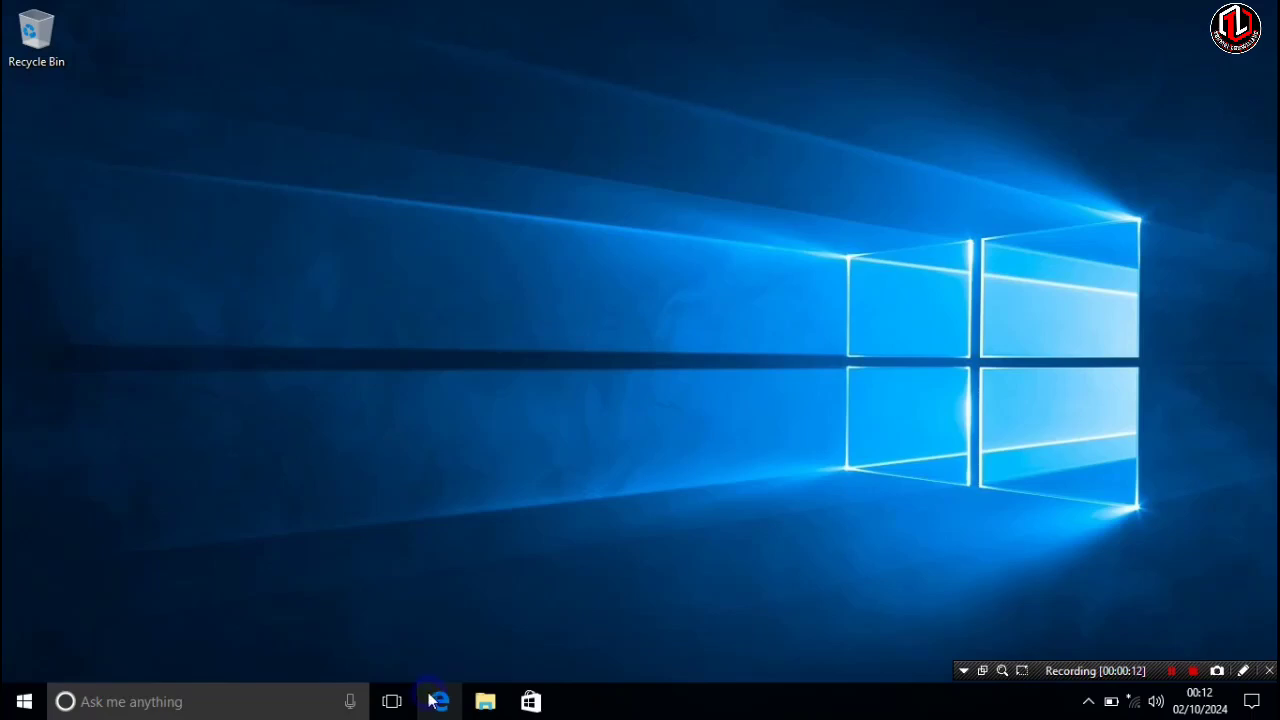
- Unpin Microsoft Edge from the taskbar and hide the Task View button
right_click(446, 687)
left_click(442, 660)
right_click(400, 690)
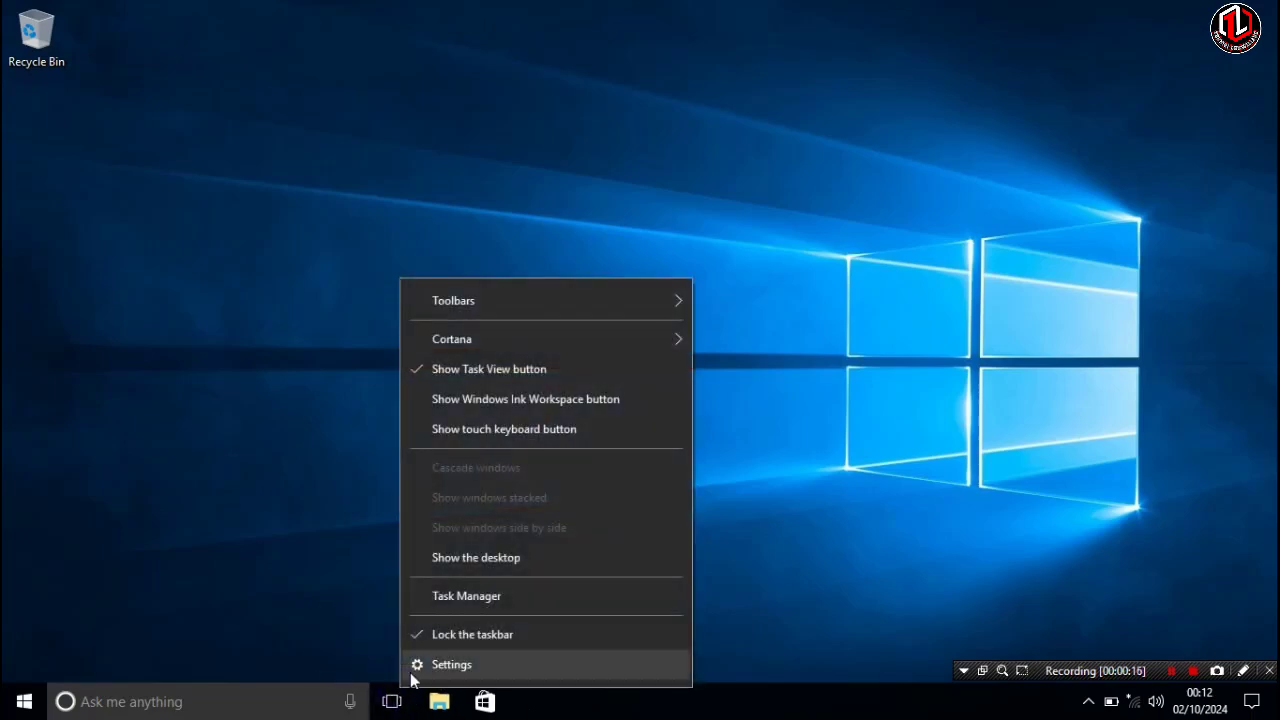
left_click(425, 369)
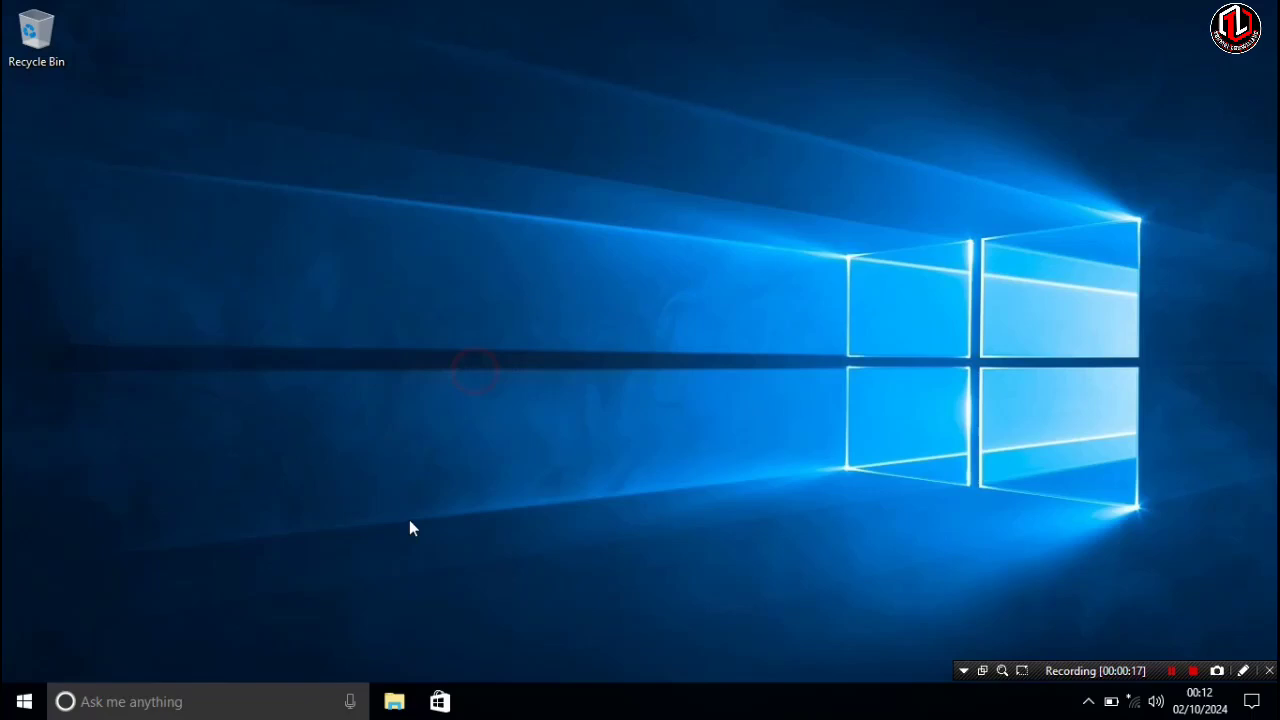
- Switch Cortana on the taskbar from the search box to the Cortana icon only
right_click(236, 703)
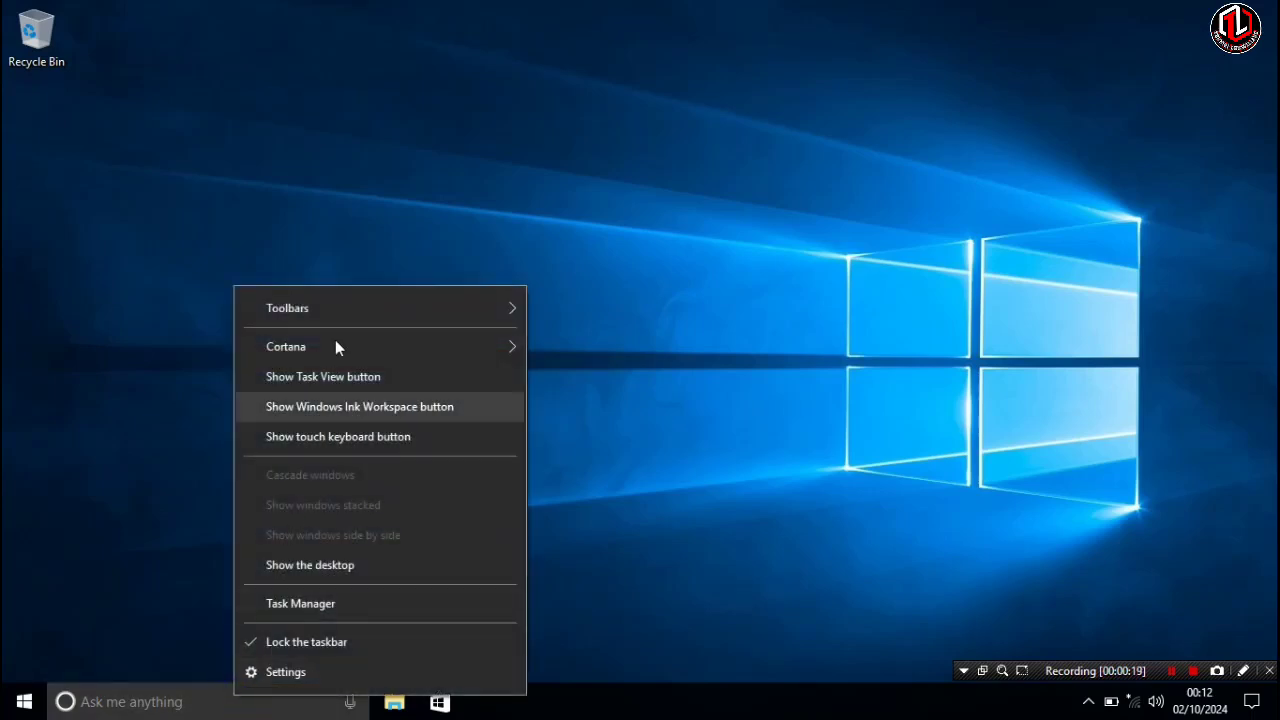
mouse_move(400, 346)
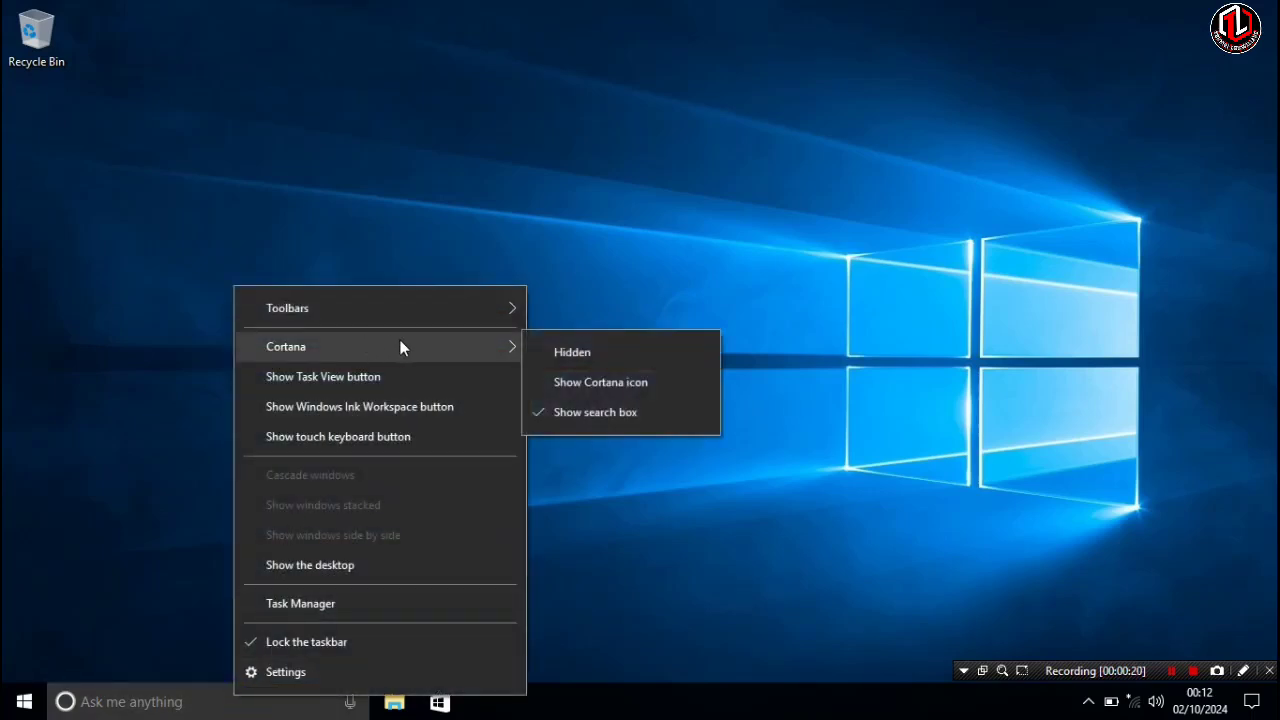
left_click(594, 381)
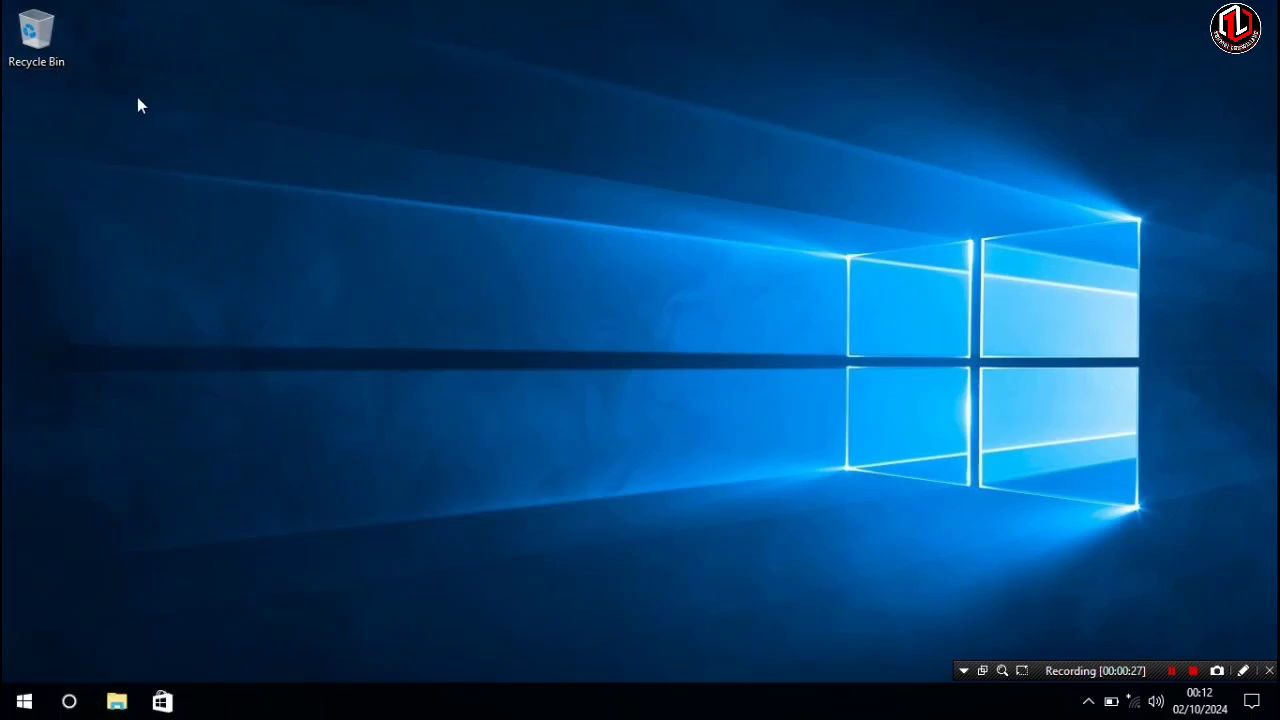
- Open Personalisation, go to Themes desktop icon settings, and enable the Computer and Control Panel desktop icons
right_click(163, 103)
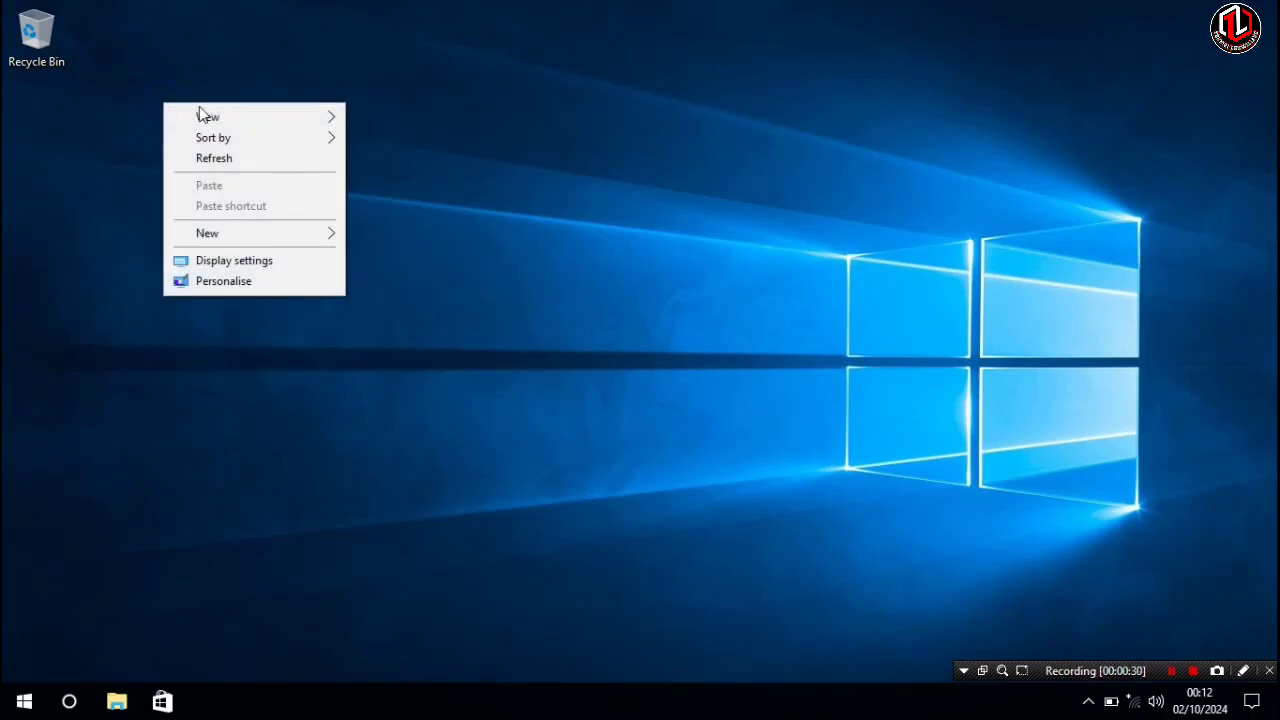
left_click(235, 283)
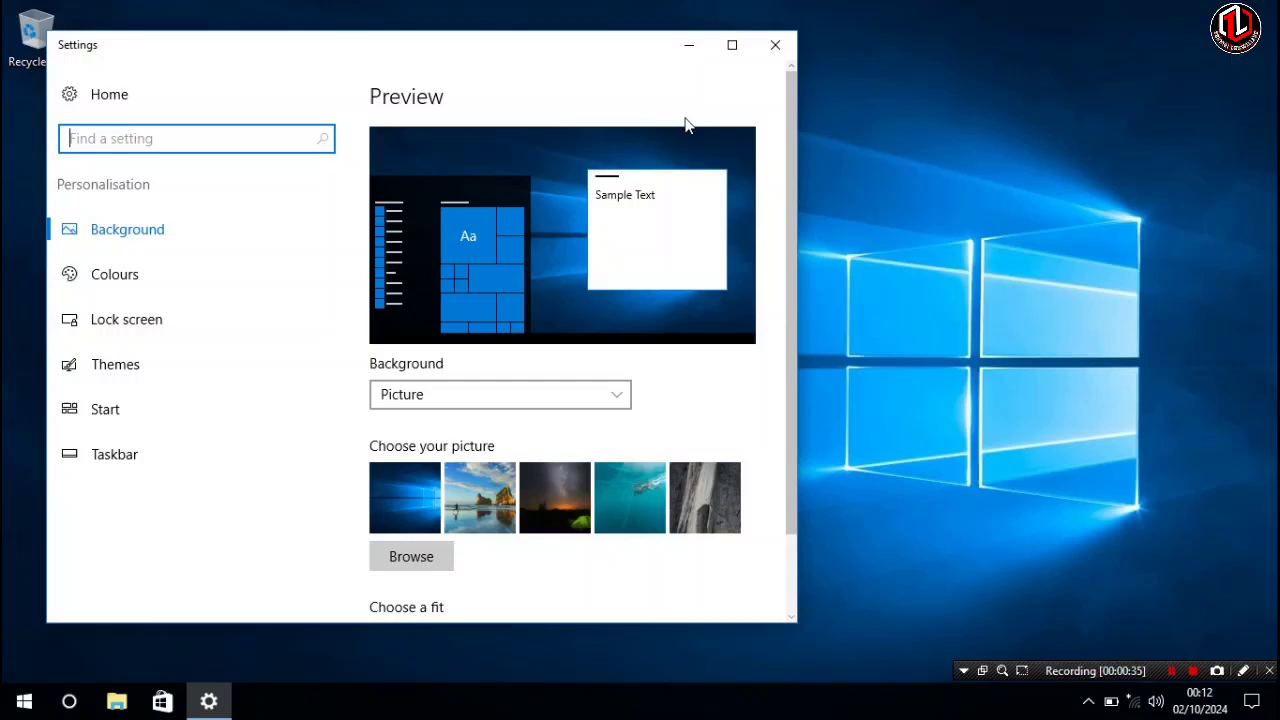
left_click(731, 45)
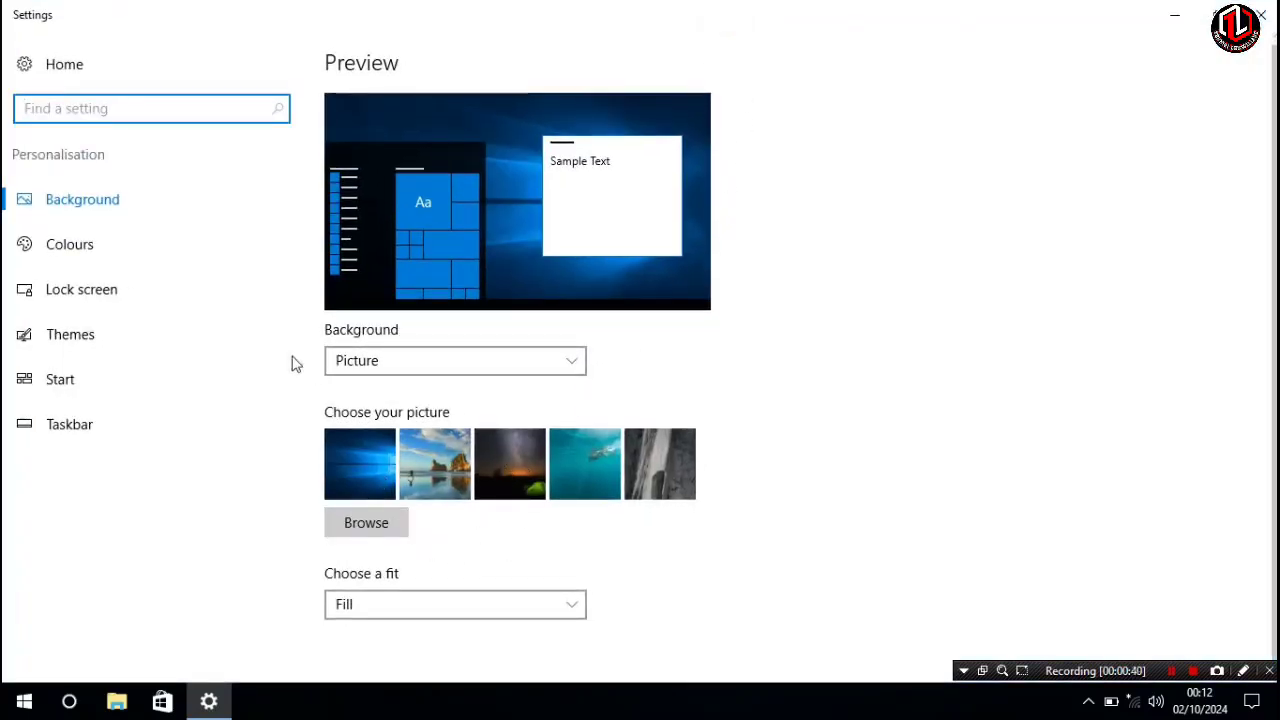
left_click(171, 332)
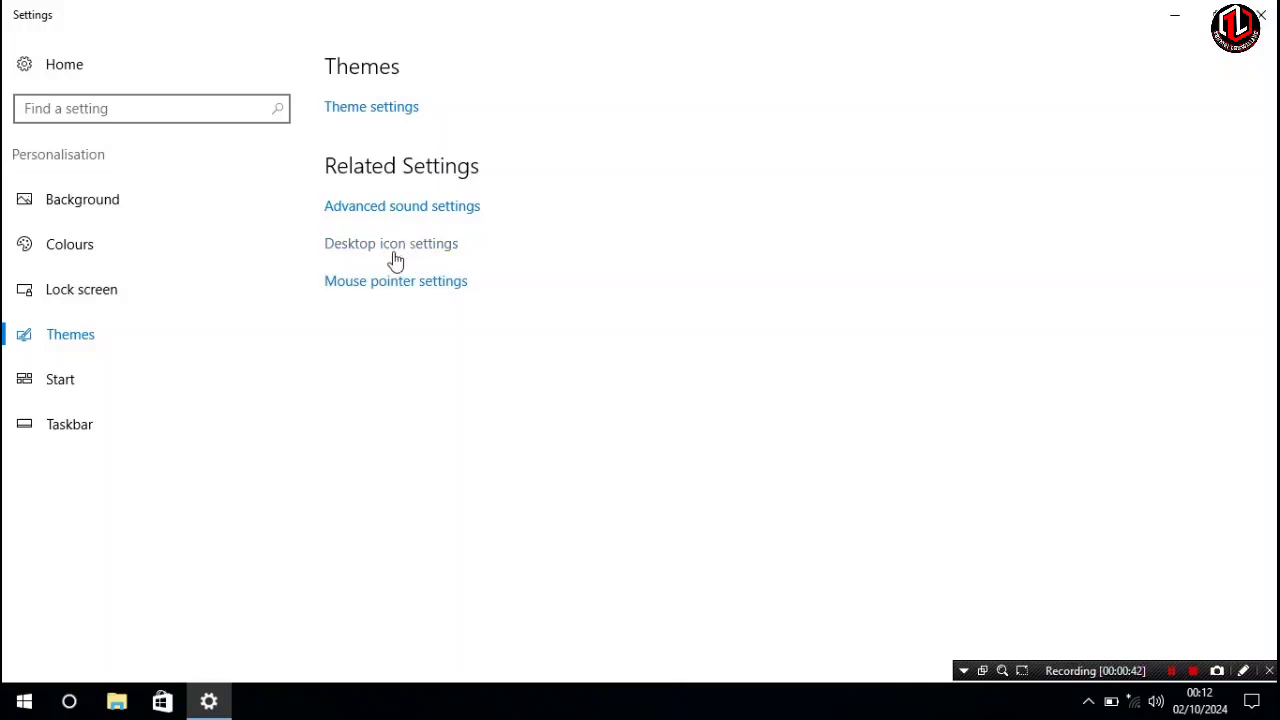
left_click(400, 247)
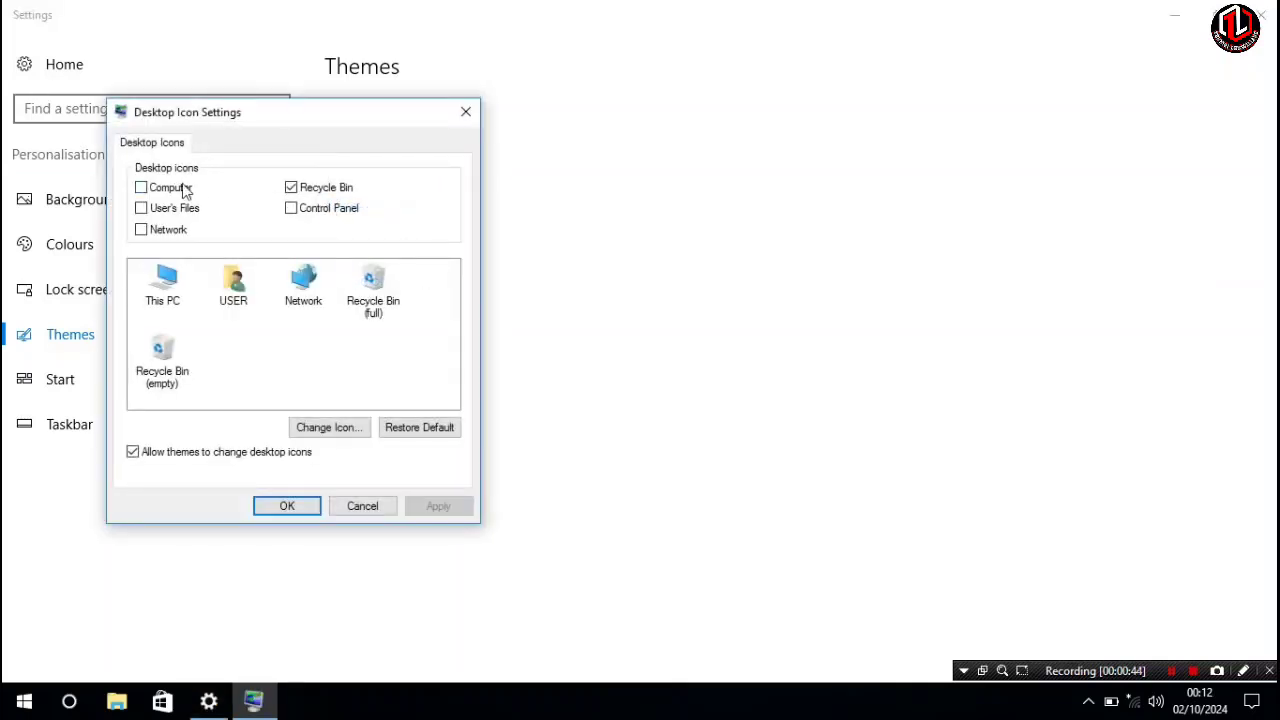
left_click(165, 190)
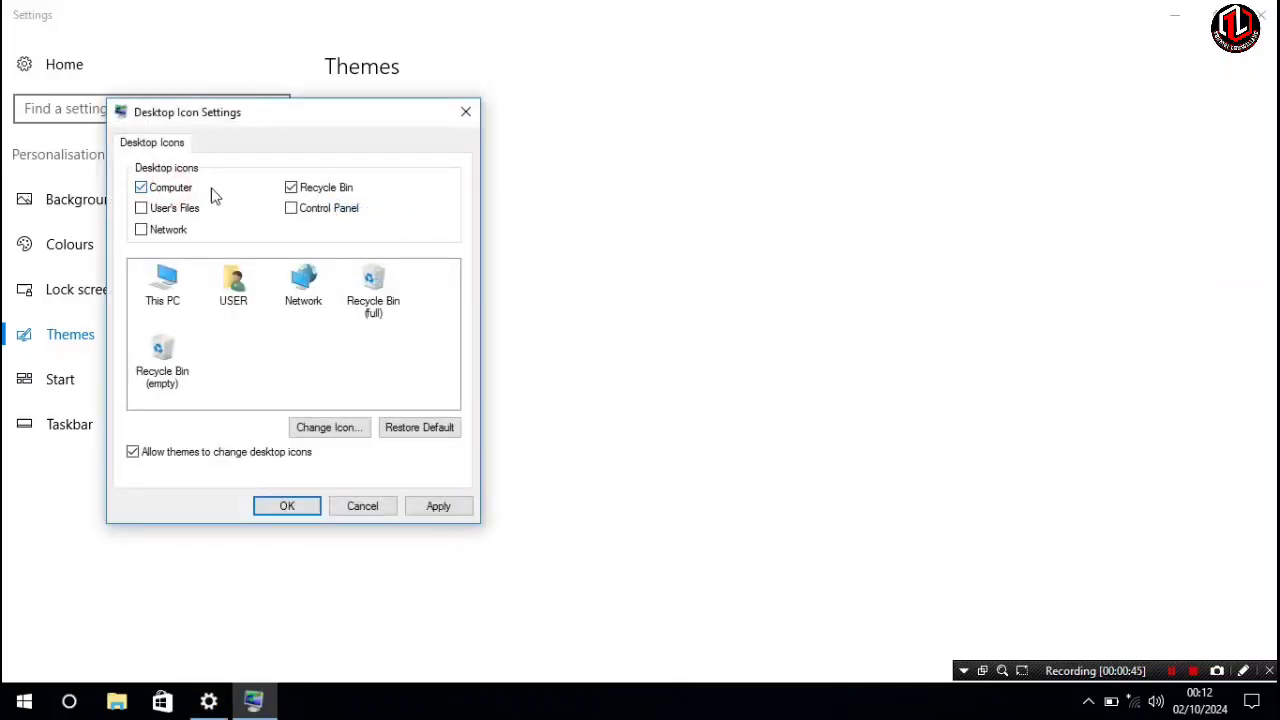
left_click(300, 210)
left_click(306, 507)
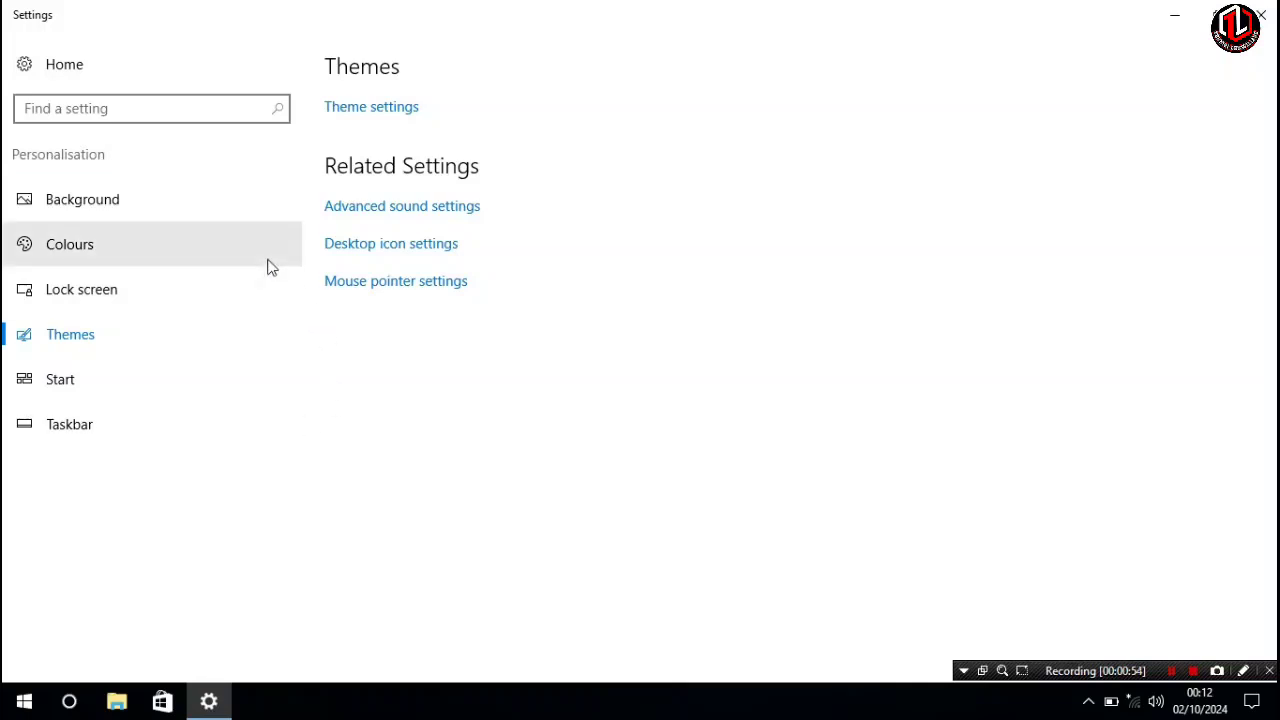
- Turn off transparency for Start, taskbar and Action Centre in Colours settings, then close Settings
left_click(1174, 15)
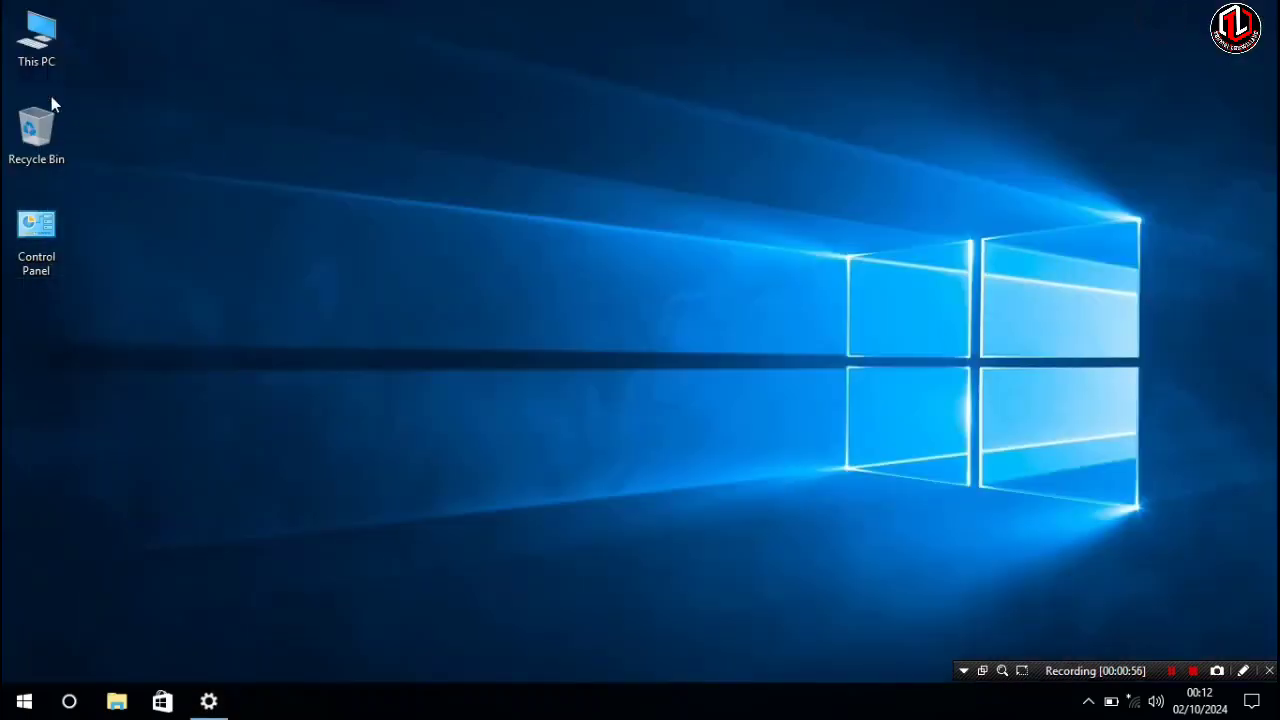
left_click(209, 702)
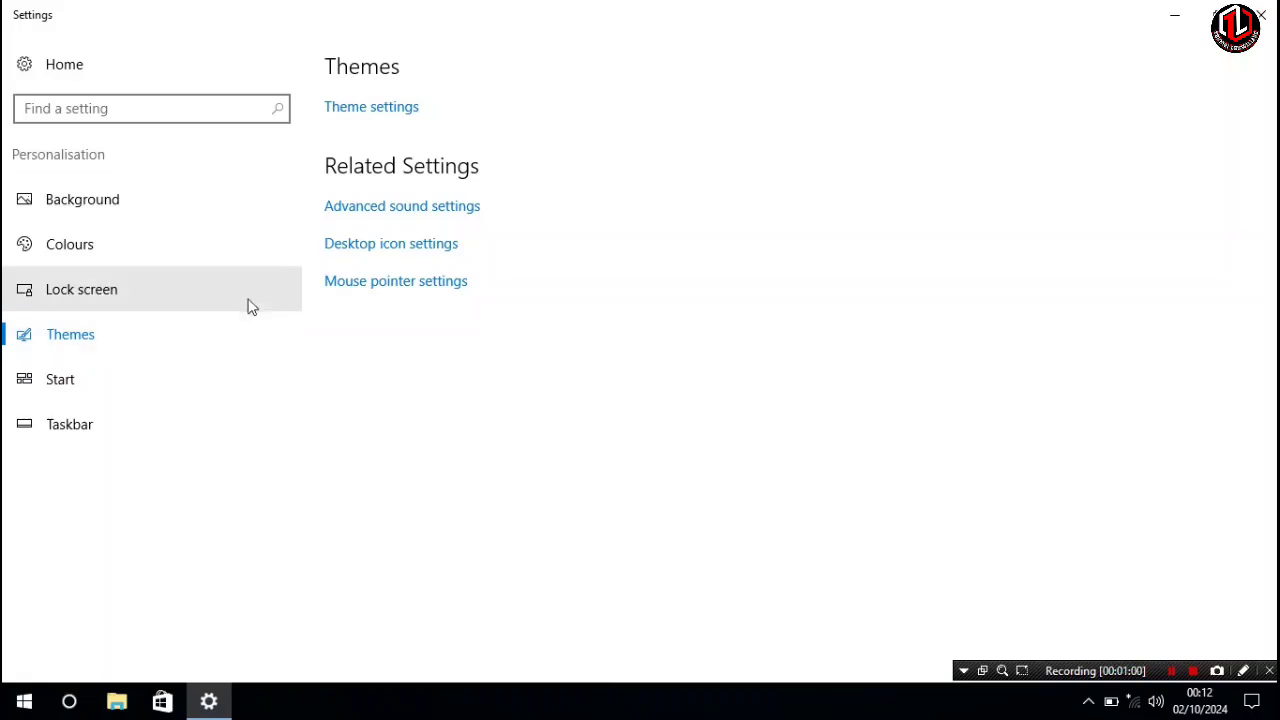
left_click(117, 247)
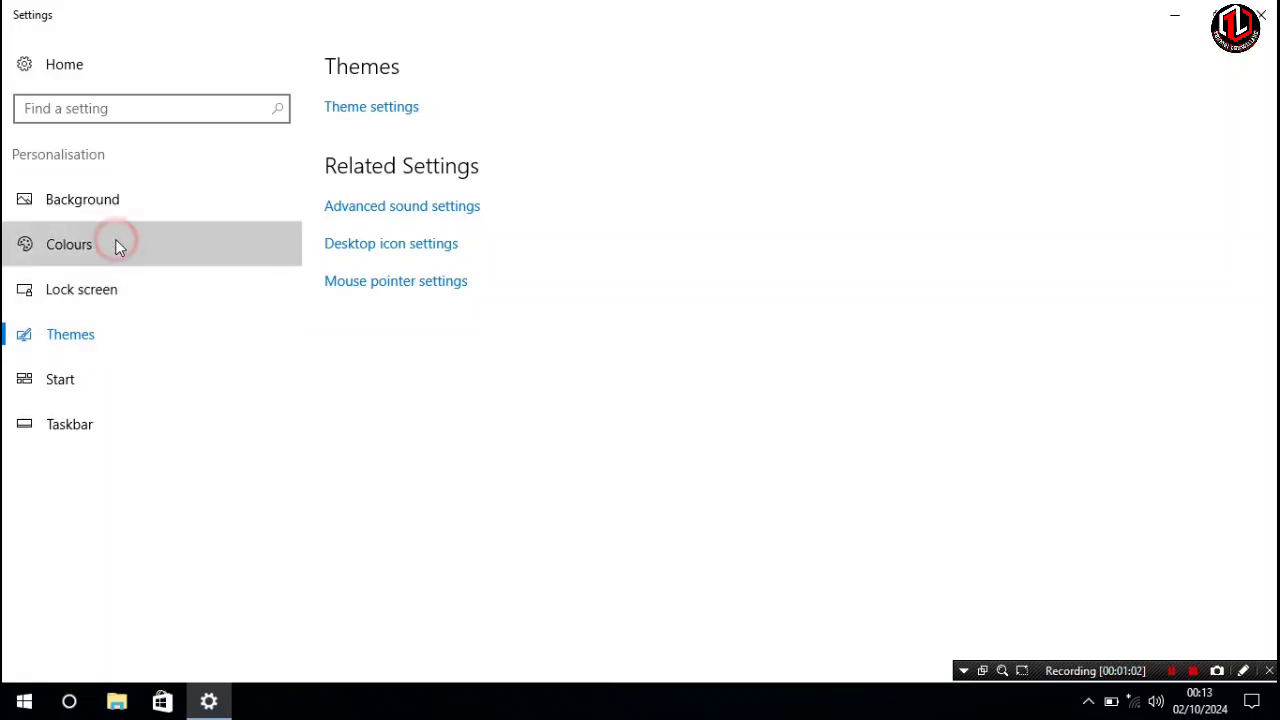
scroll(464, 392, "down", 1)
scroll(464, 392, "down", 3)
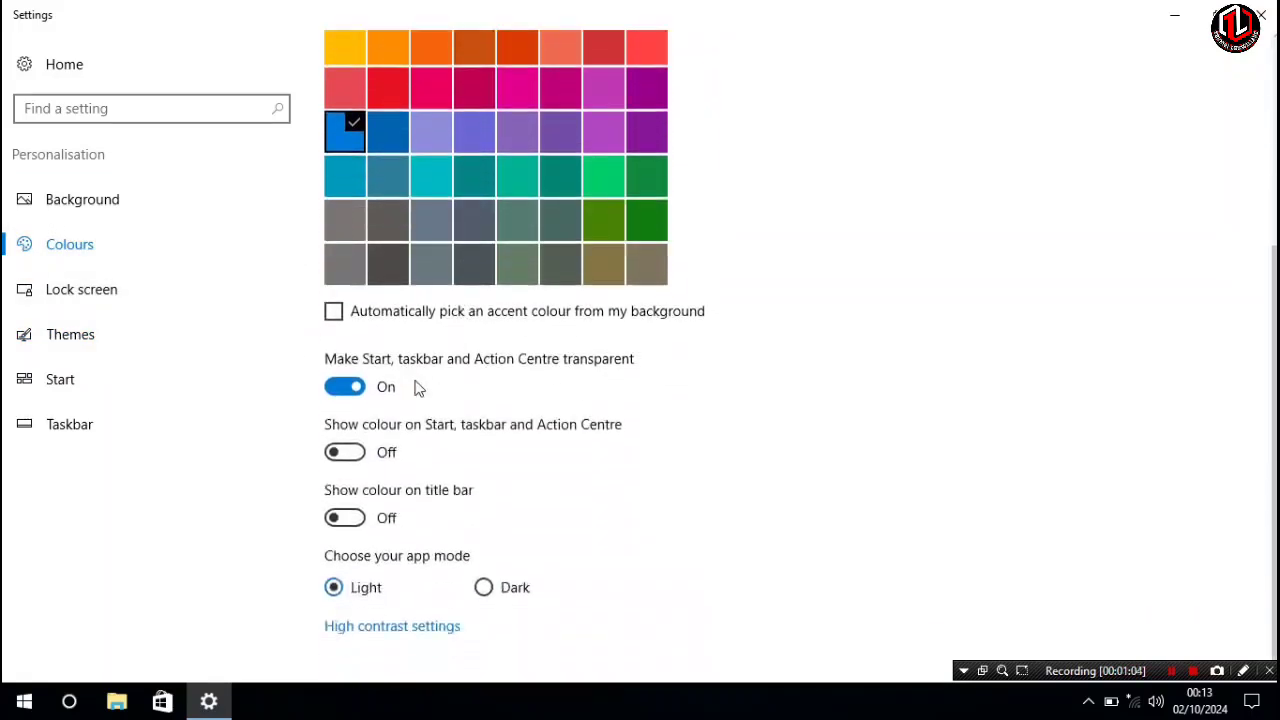
left_click(355, 383)
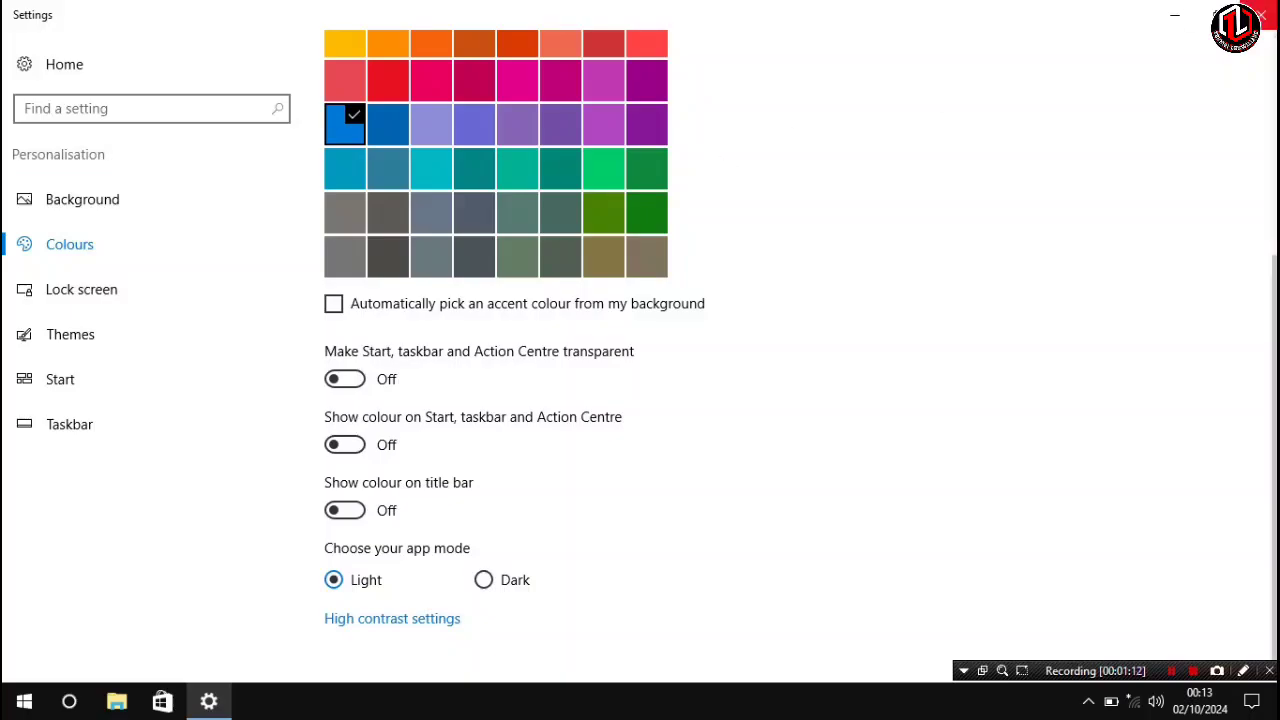
left_click(1262, 14)
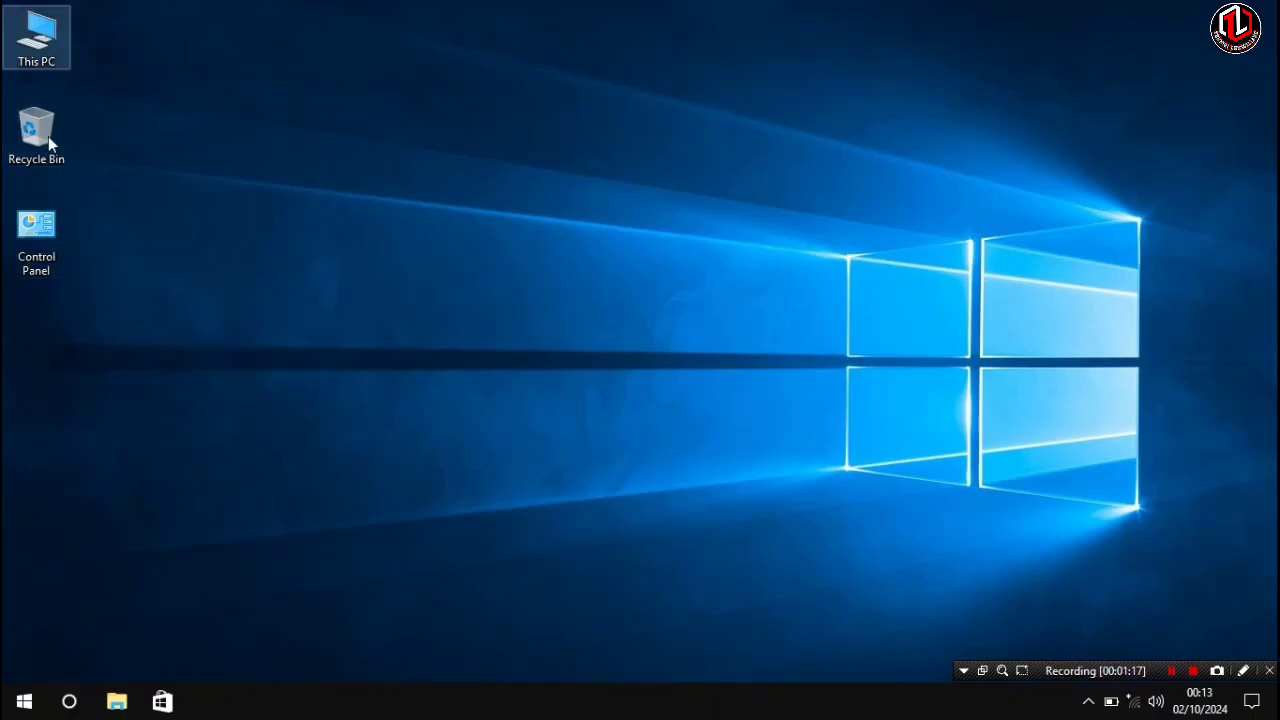
- Set the desktop icons to small icons and sort them by item type
right_click(251, 99)
mouse_move(352, 117)
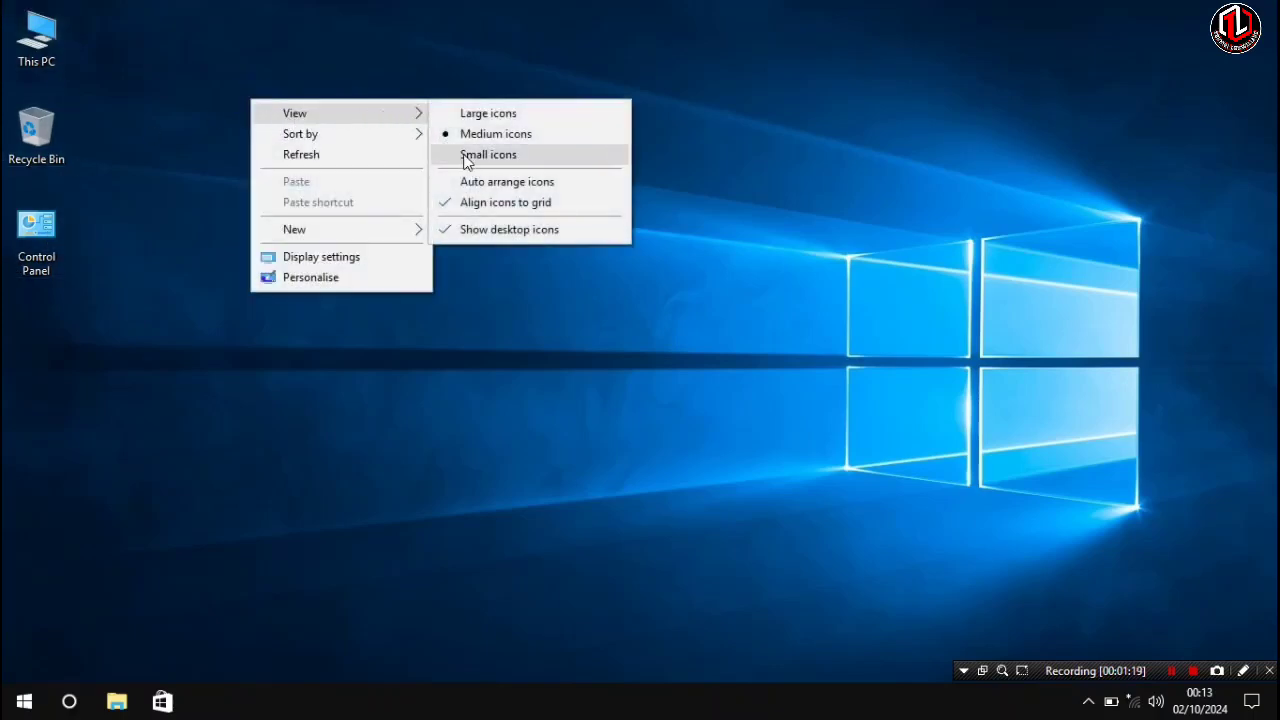
left_click(464, 156)
right_click(380, 129)
mouse_move(490, 149)
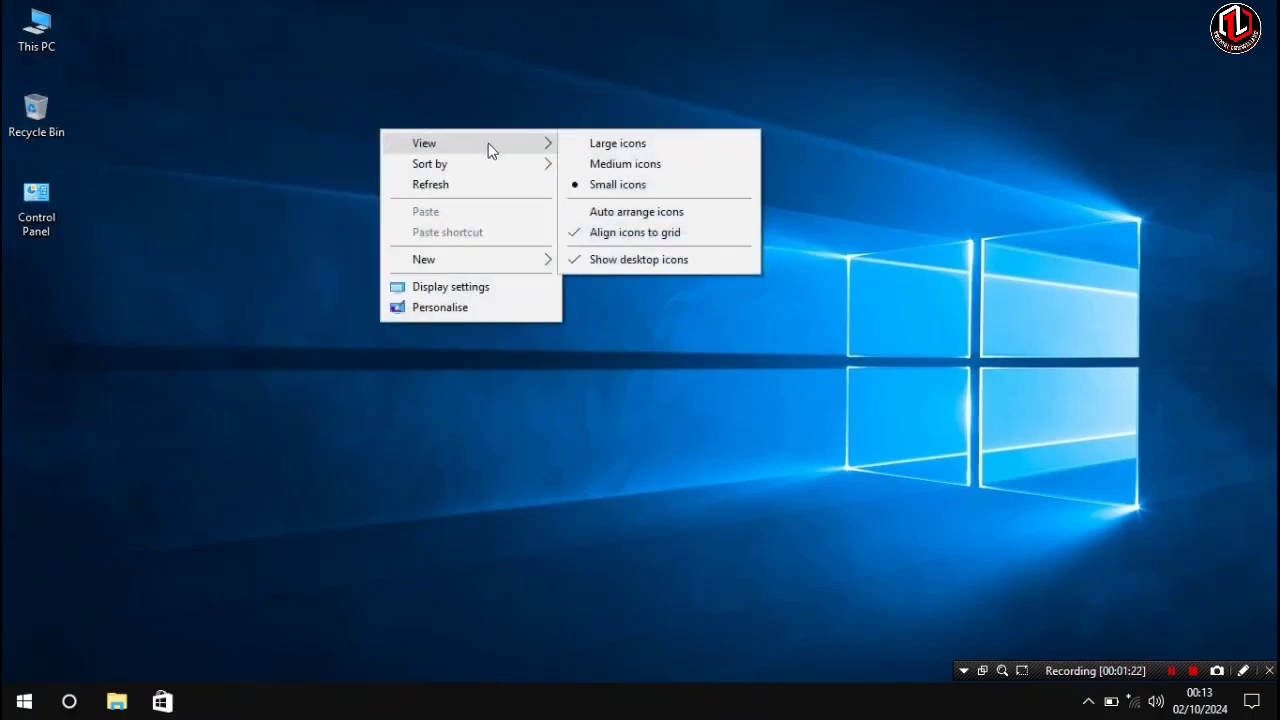
mouse_move(516, 172)
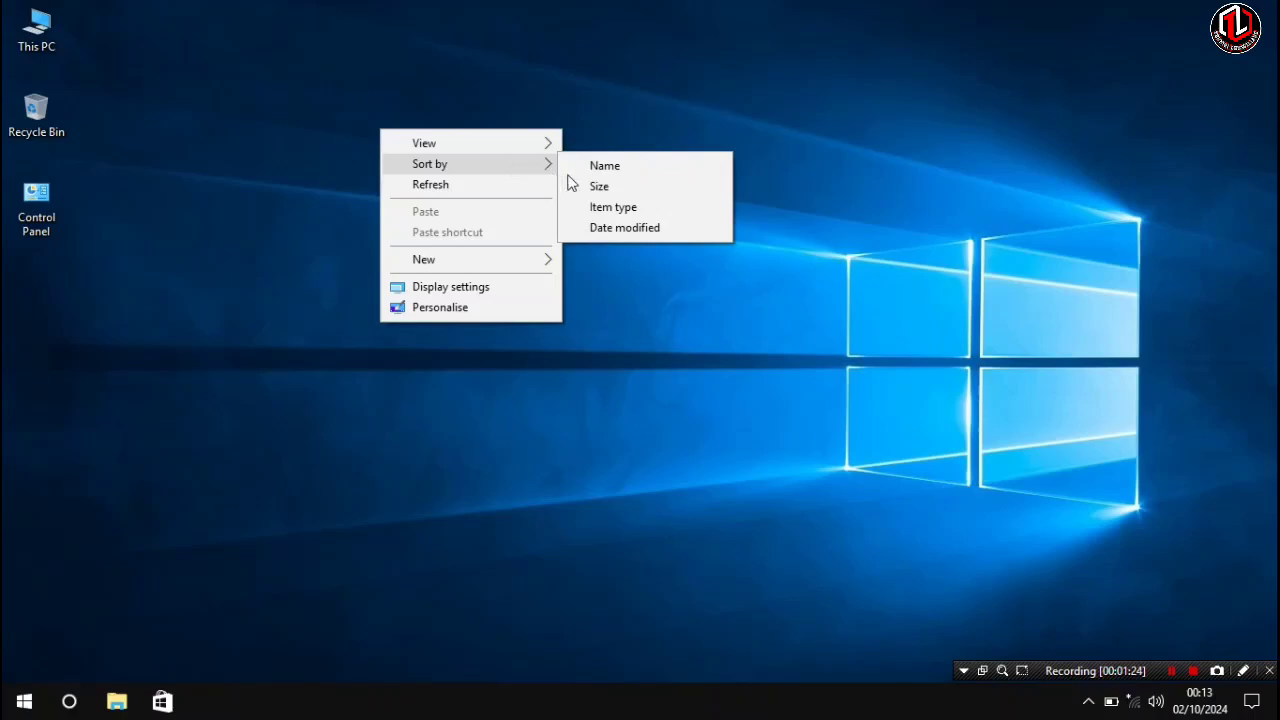
left_click(600, 206)
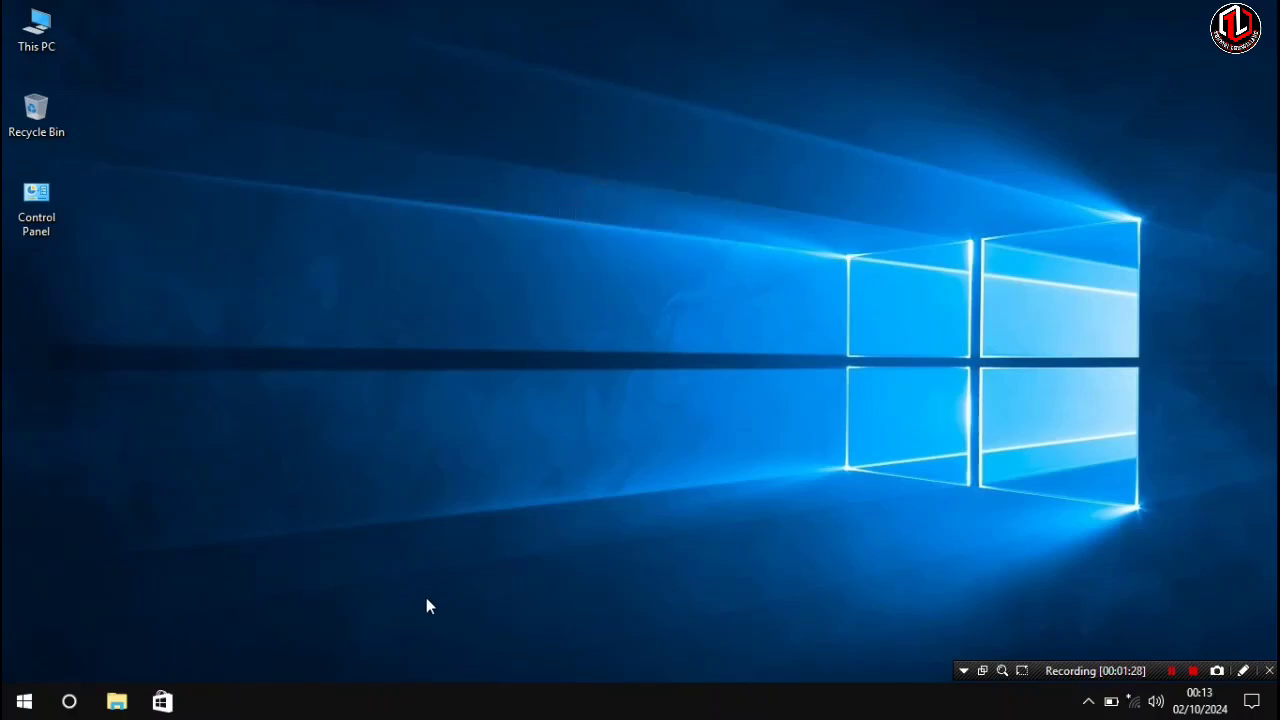
- Open Start and unpin the download placeholder tiles from the Play and explore group
left_click(24, 701)
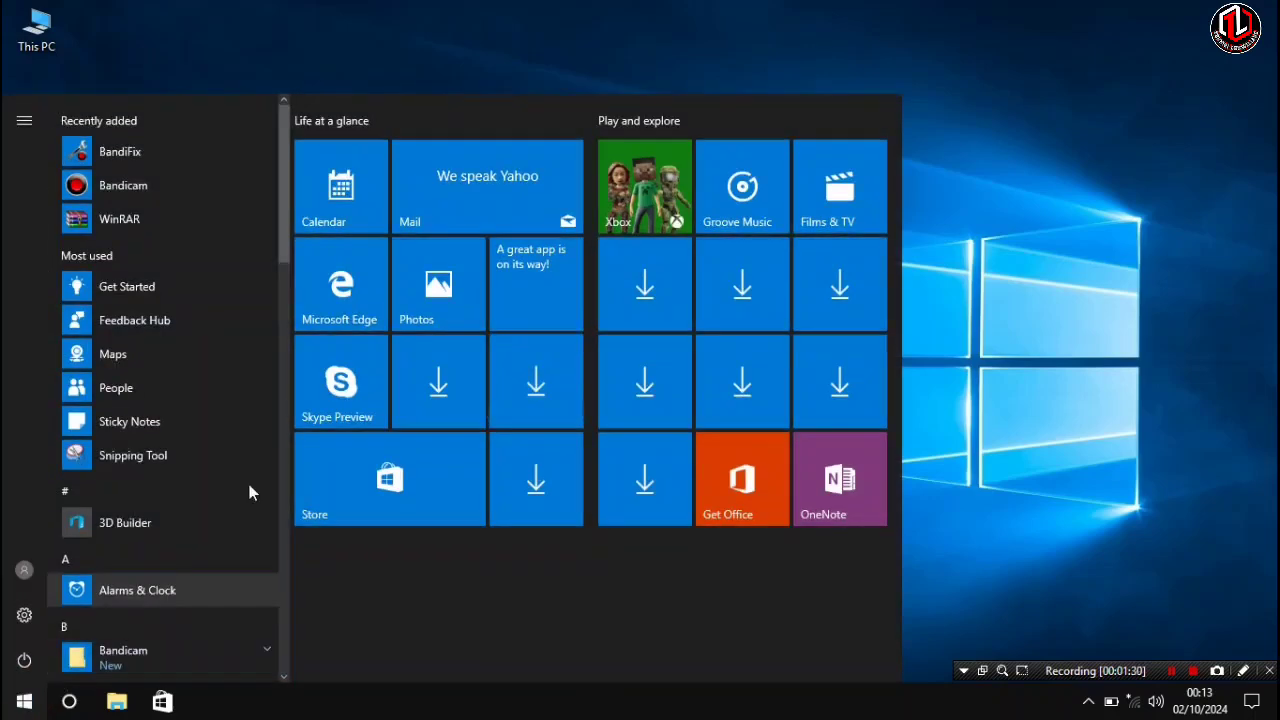
right_click(641, 307)
left_click(680, 297)
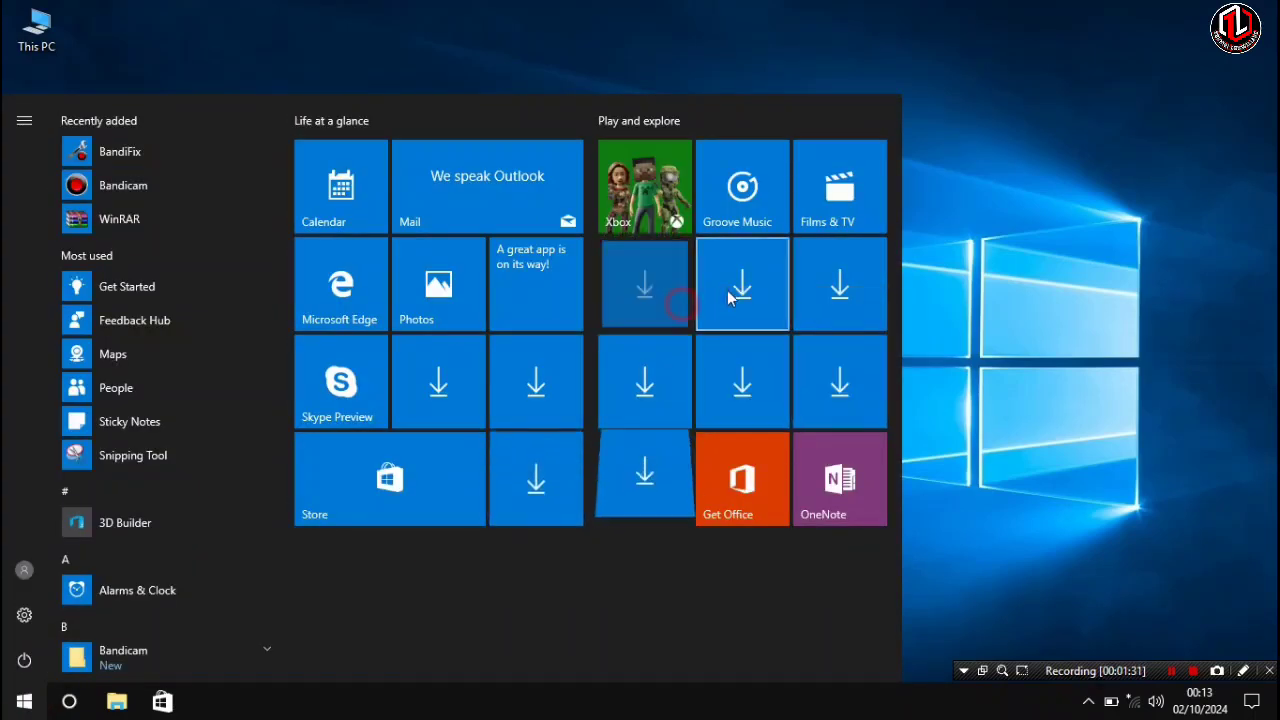
right_click(742, 300)
left_click(767, 306)
right_click(830, 289)
left_click(836, 305)
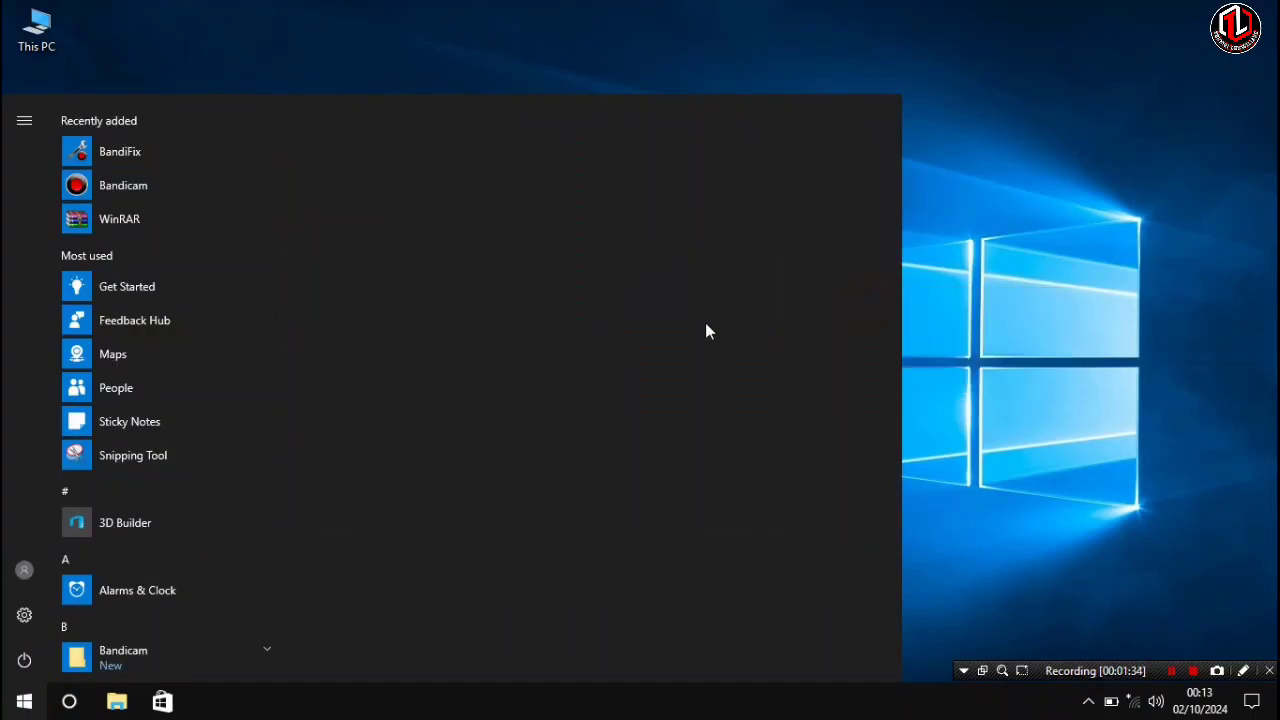
right_click(748, 304)
left_click(762, 318)
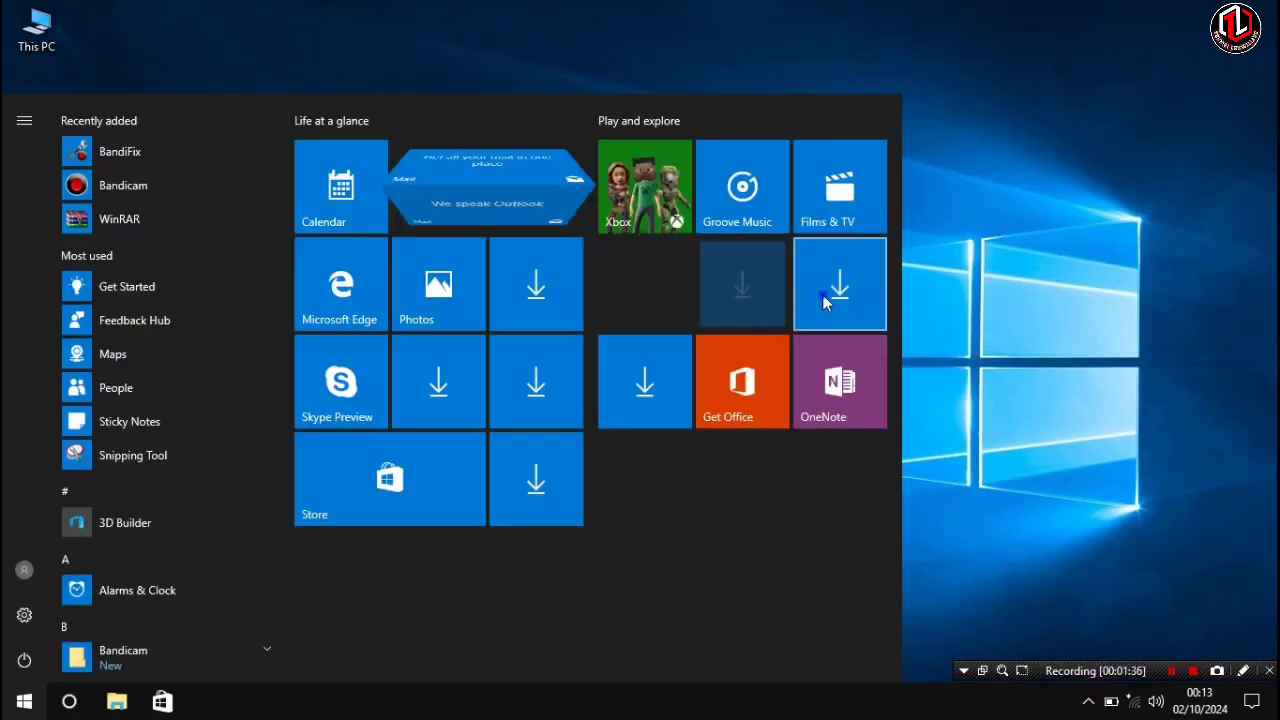
right_click(830, 298)
left_click(847, 315)
- Unpin the remaining download placeholder tiles from both Start menu groups
right_click(650, 308)
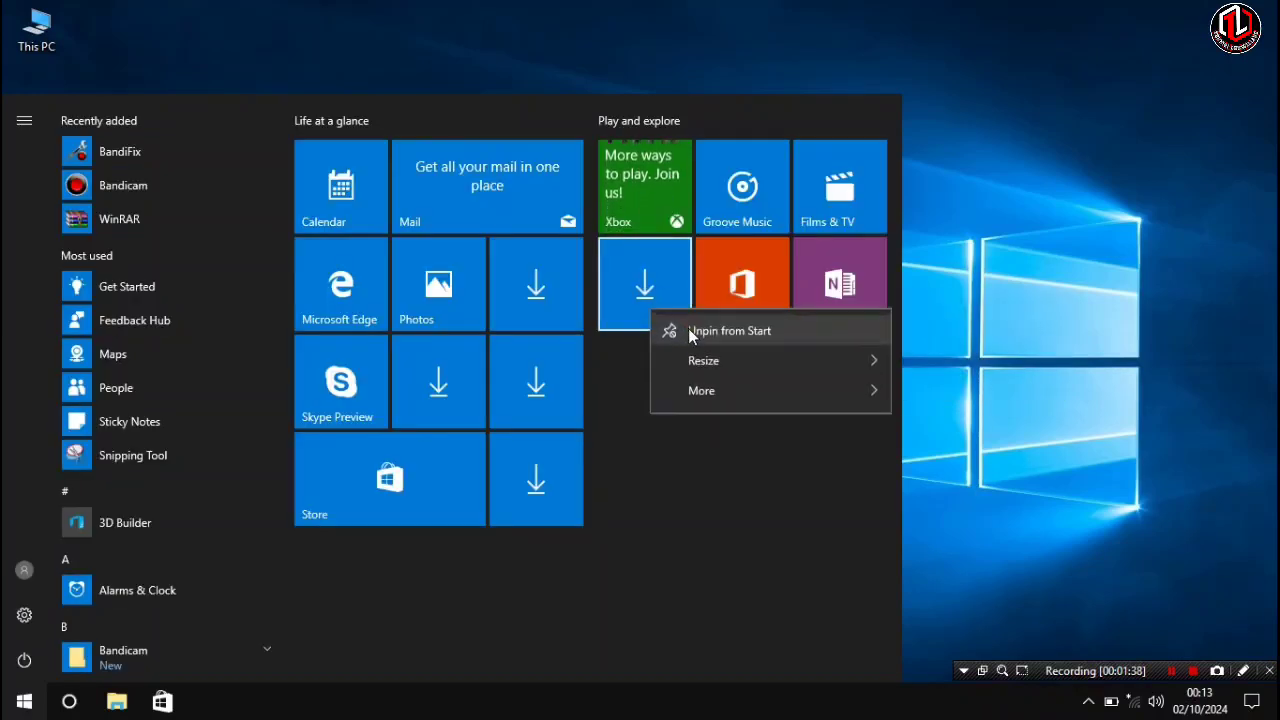
left_click(666, 326)
right_click(557, 373)
left_click(586, 380)
right_click(527, 452)
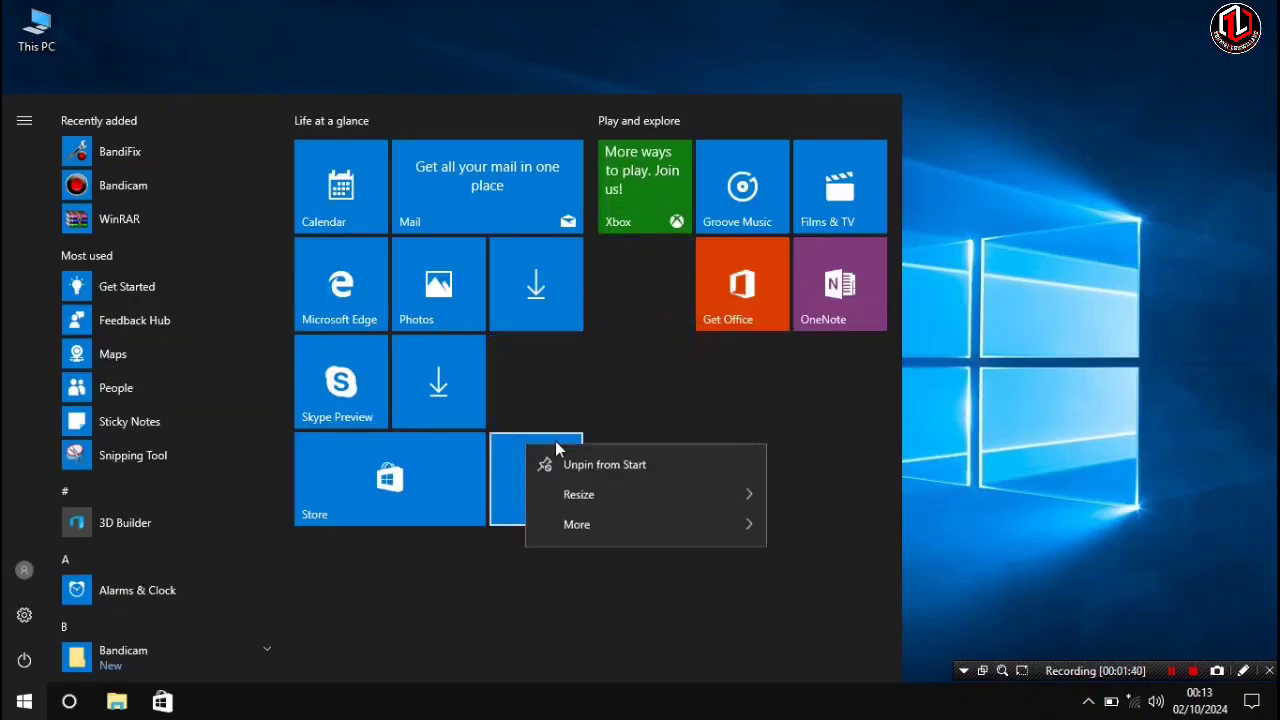
left_click(567, 458)
right_click(484, 406)
left_click(514, 412)
right_click(538, 278)
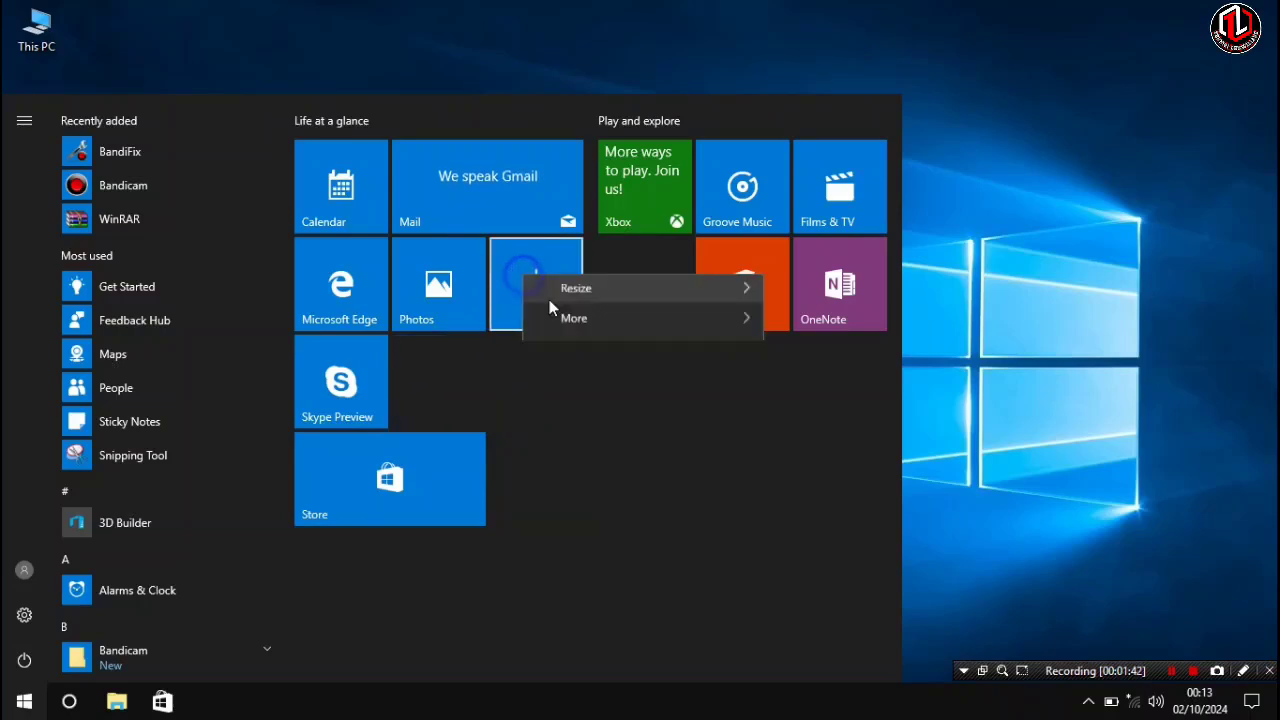
left_click(553, 298)
- Unpin the Skype Preview and Microsoft Edge tiles from Start
right_click(350, 372)
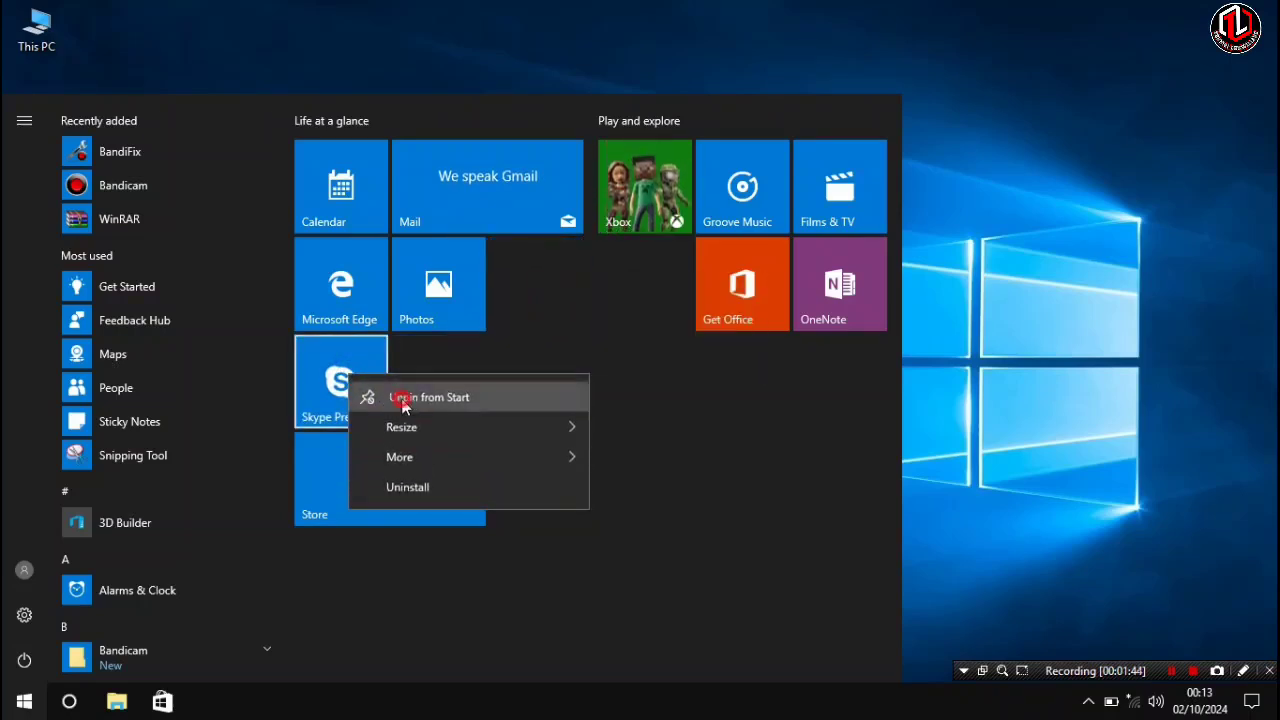
left_click(400, 394)
right_click(354, 318)
left_click(406, 327)
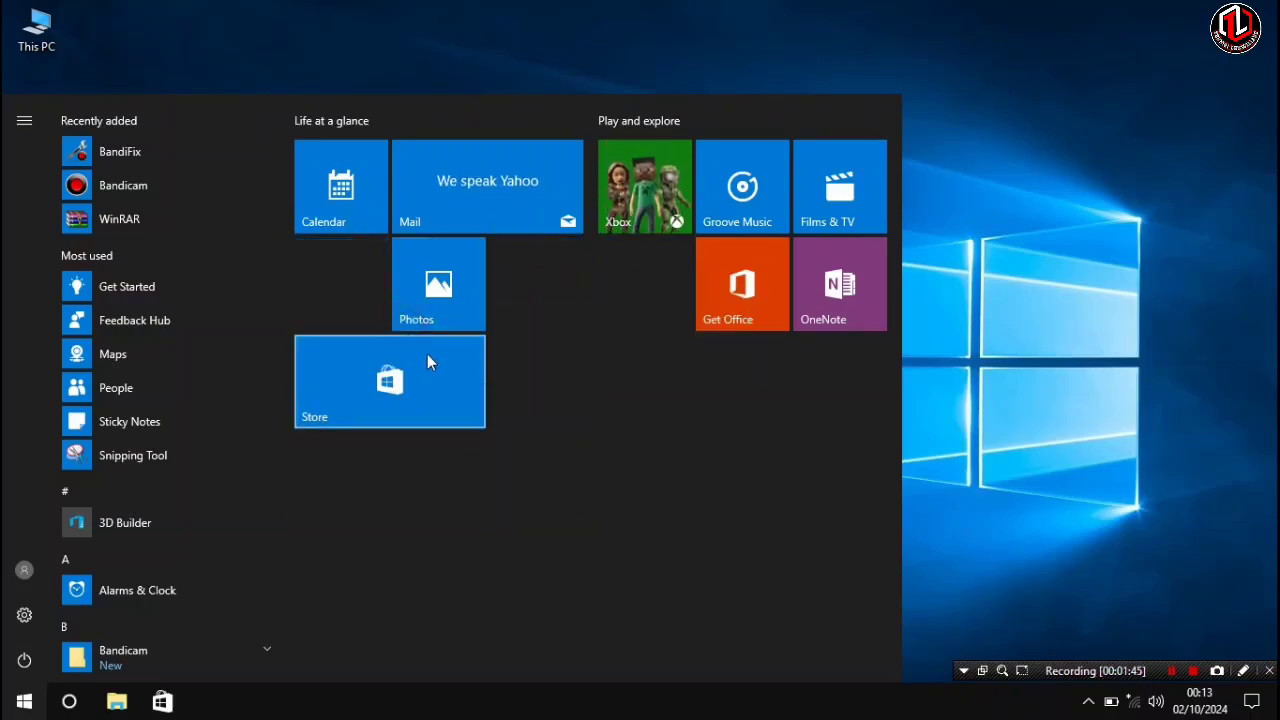
- Unpin the Get Office and OneNote tiles from Start
right_click(736, 288)
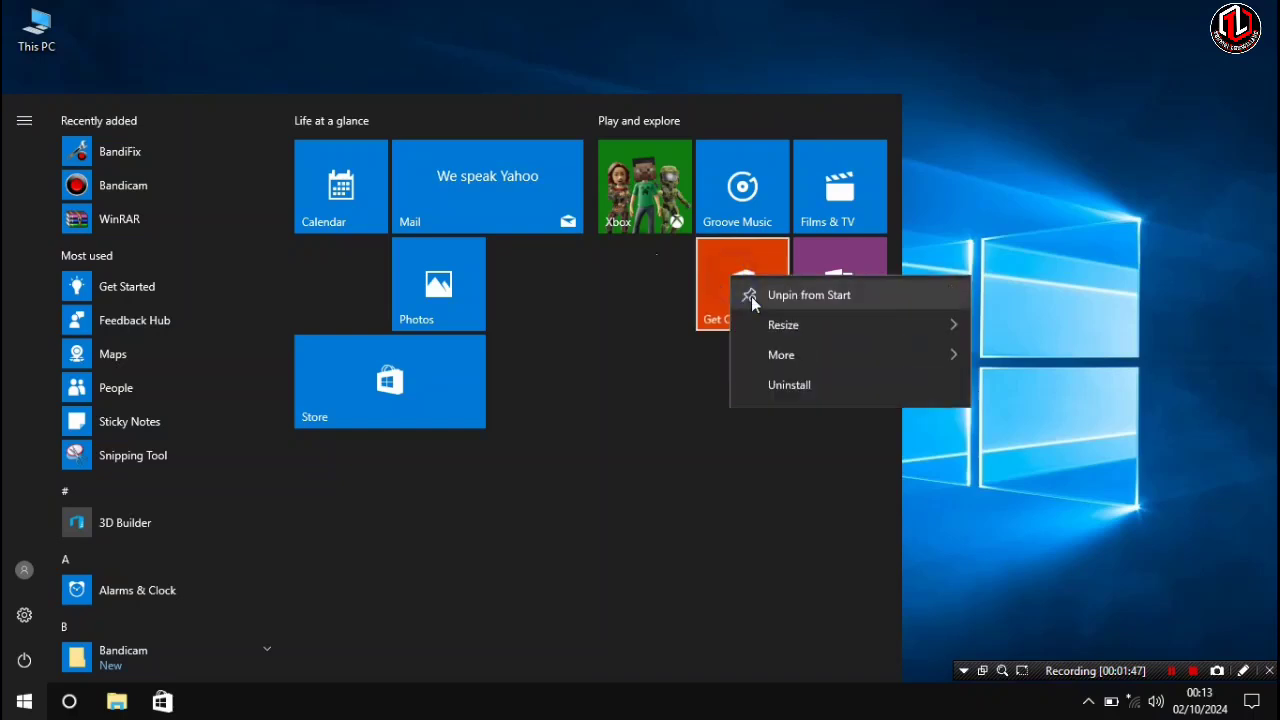
left_click(800, 296)
right_click(808, 296)
left_click(845, 309)
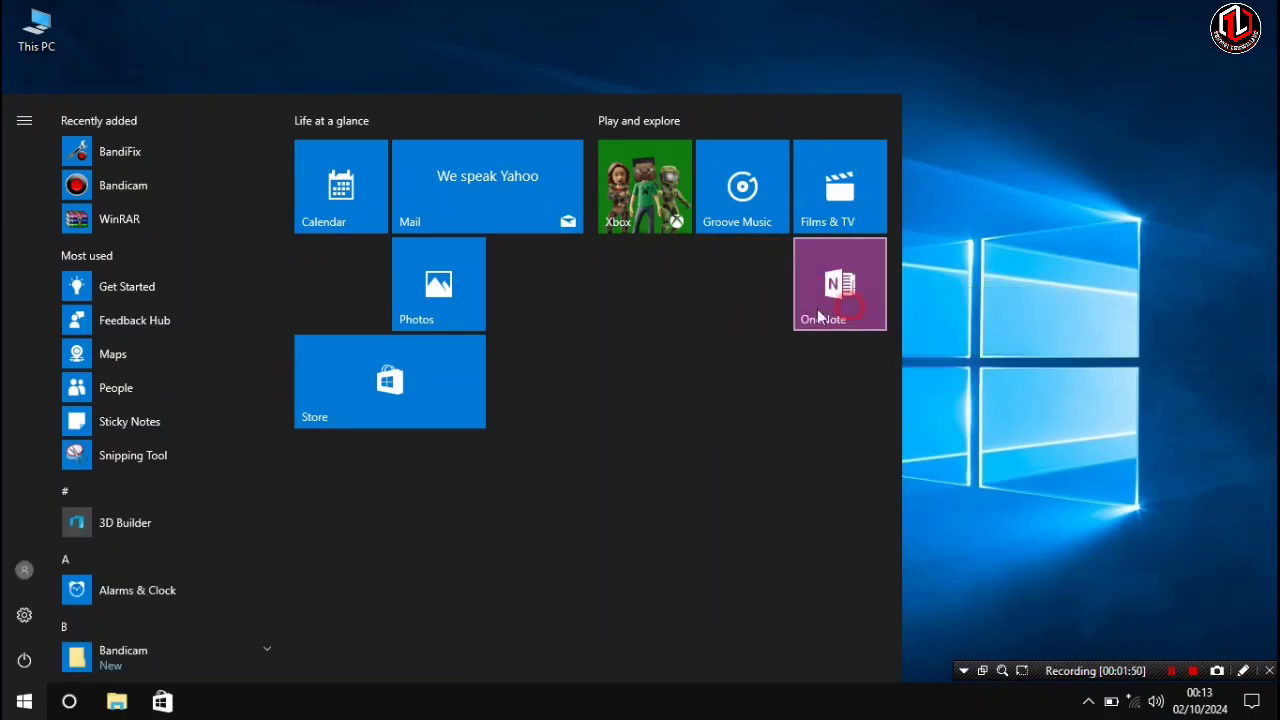
- Move the Photos tile into the Play and explore group, unpin Groove Music, and place Photos beside Xbox
left_click_drag(428, 291, 832, 292)
right_click(665, 193)
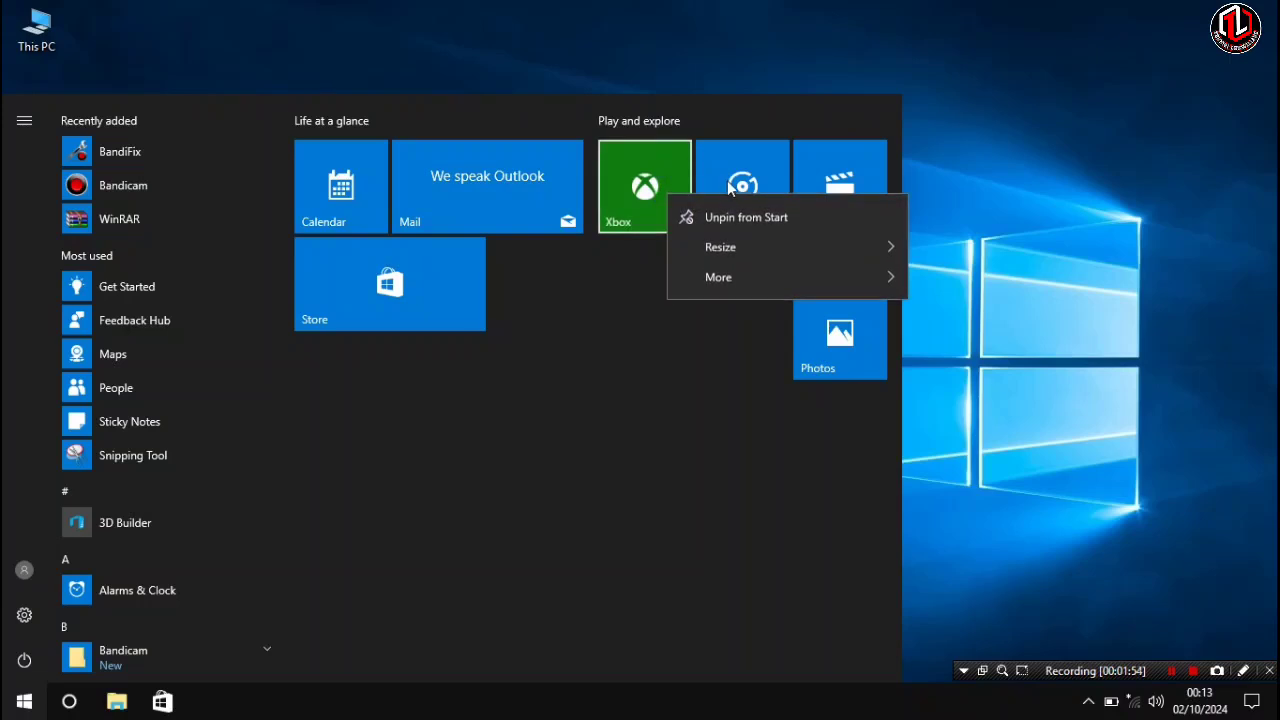
right_click(742, 192)
left_click(790, 187)
left_click_drag(810, 339, 722, 196)
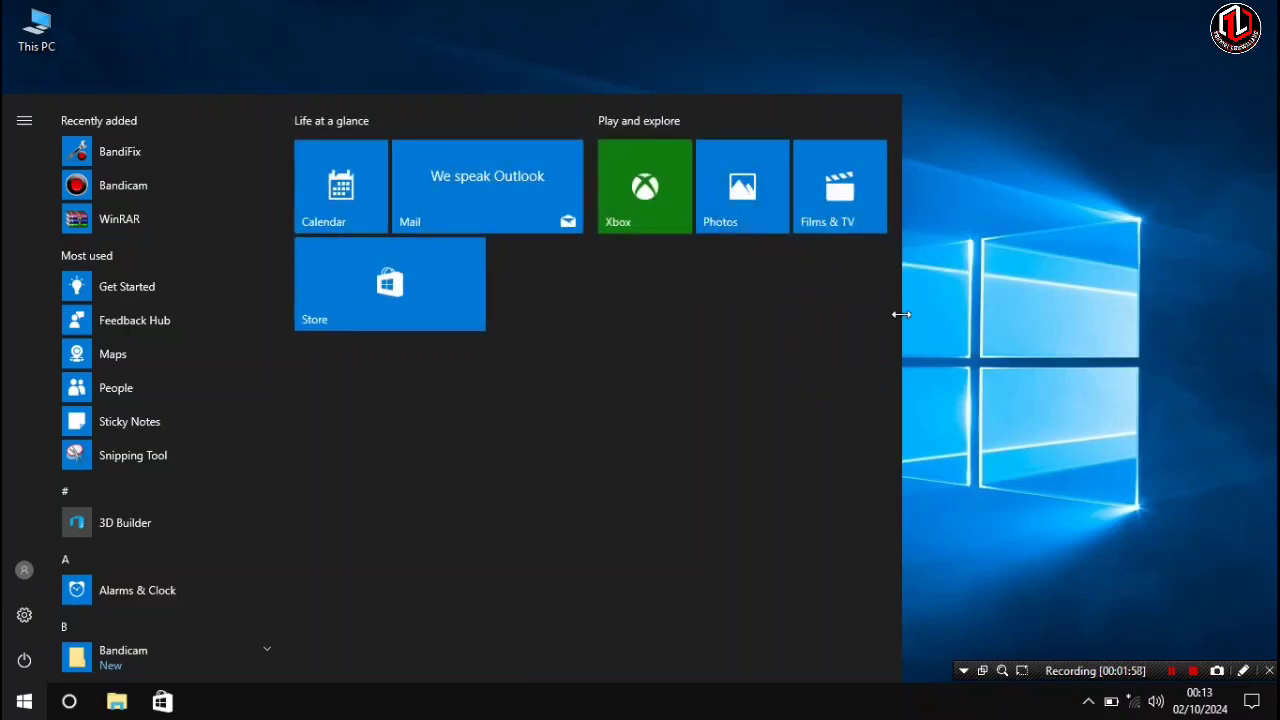
- Resize the Start menu narrower so the two tile groups stack, then close Start
left_click_drag(901, 314, 493, 386)
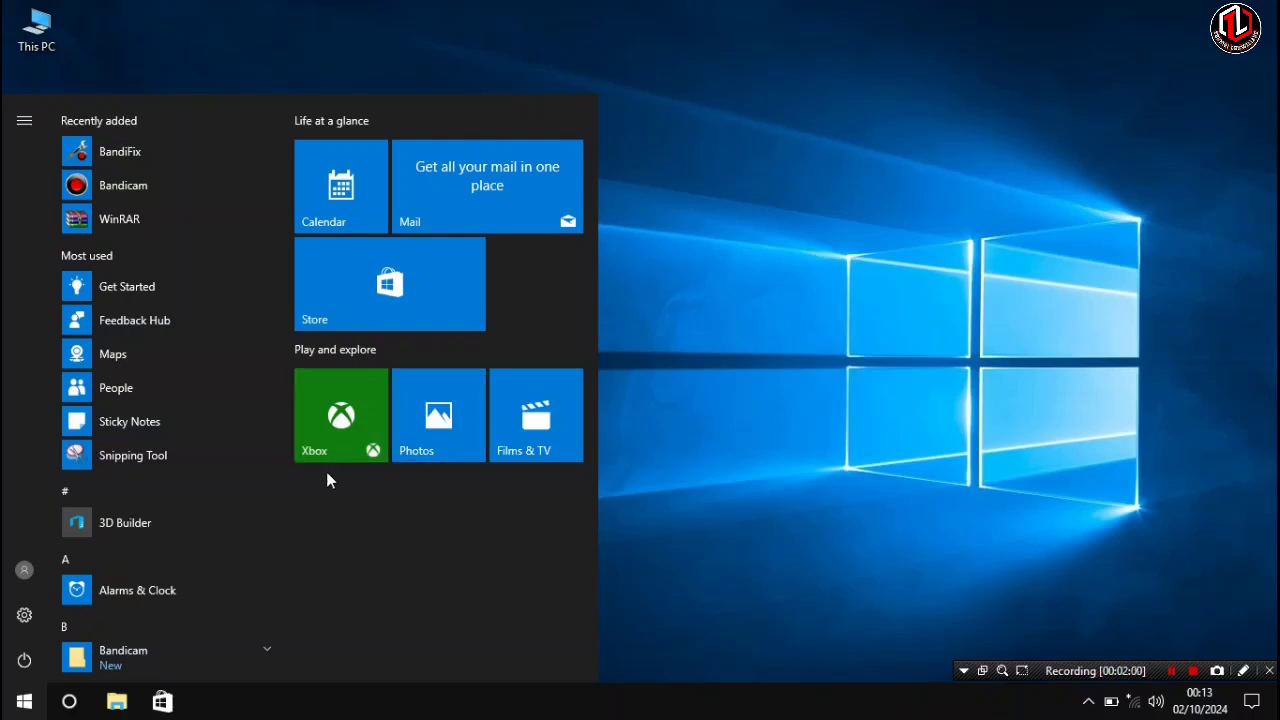
left_click(730, 392)
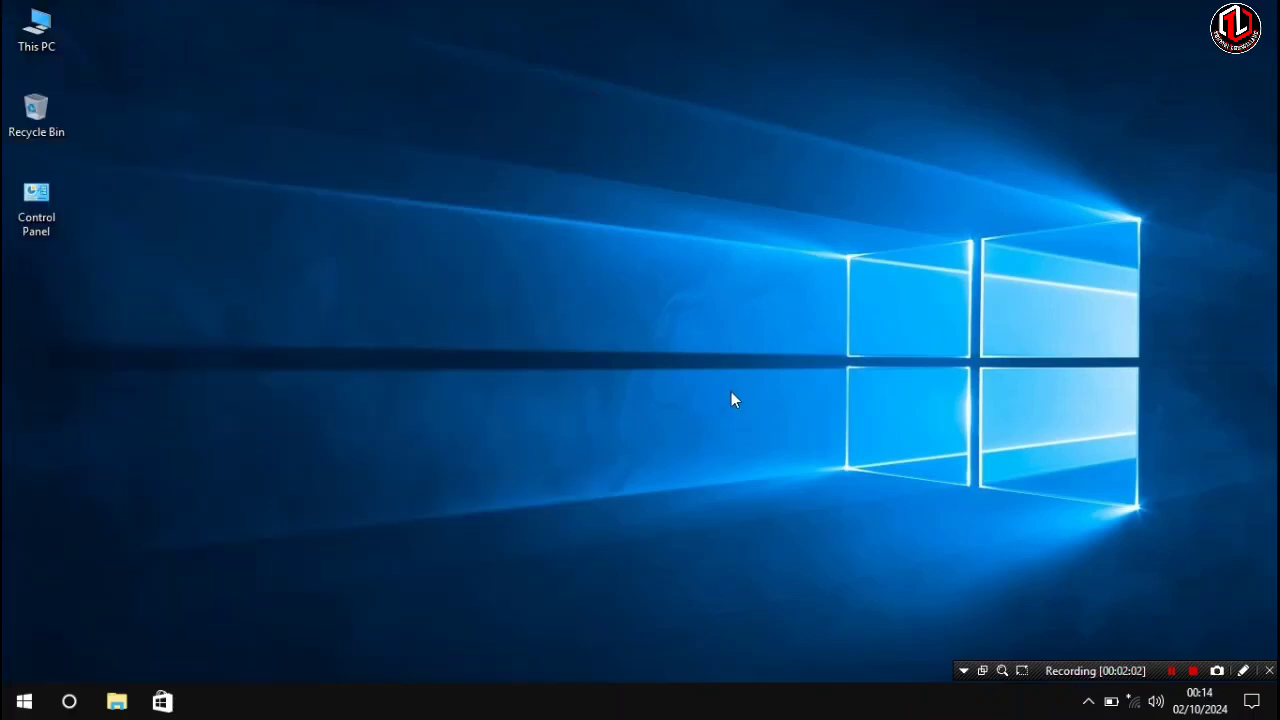
- Turn on system protection for Local Disk (C:) with maximum disk usage of about 12%
right_click(40, 32)
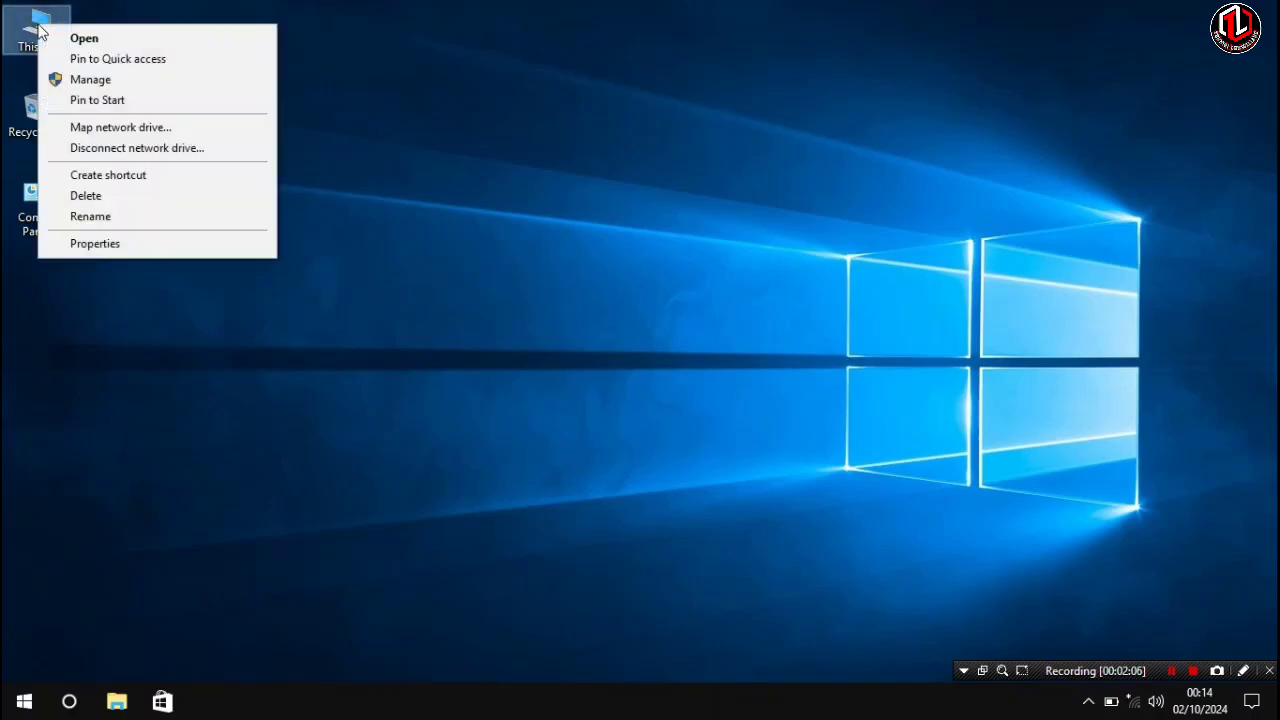
left_click(121, 246)
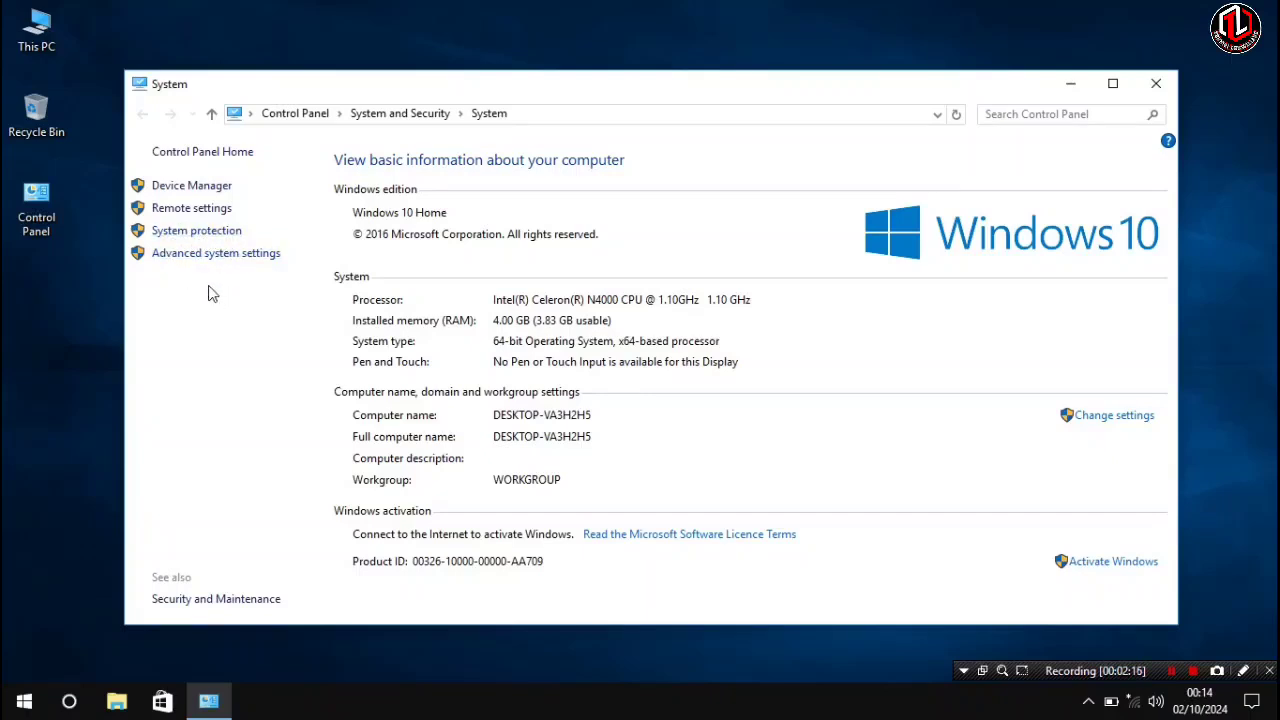
left_click(250, 254)
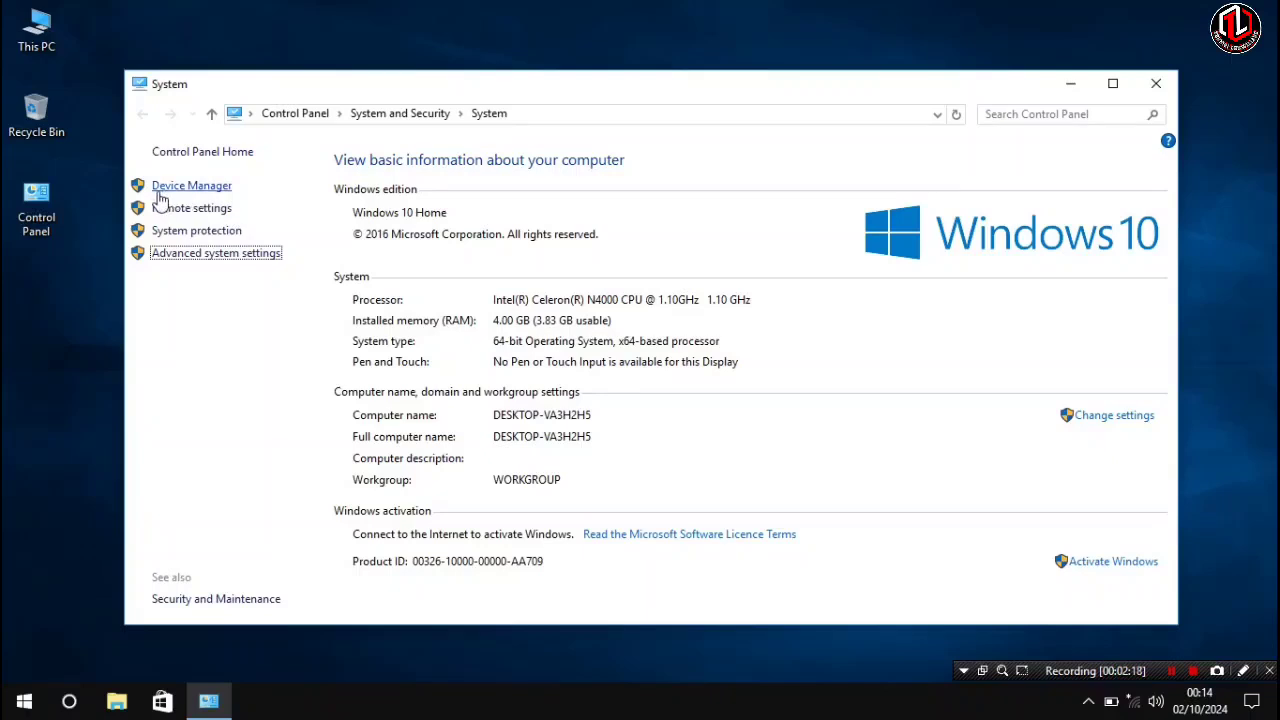
left_click(228, 234)
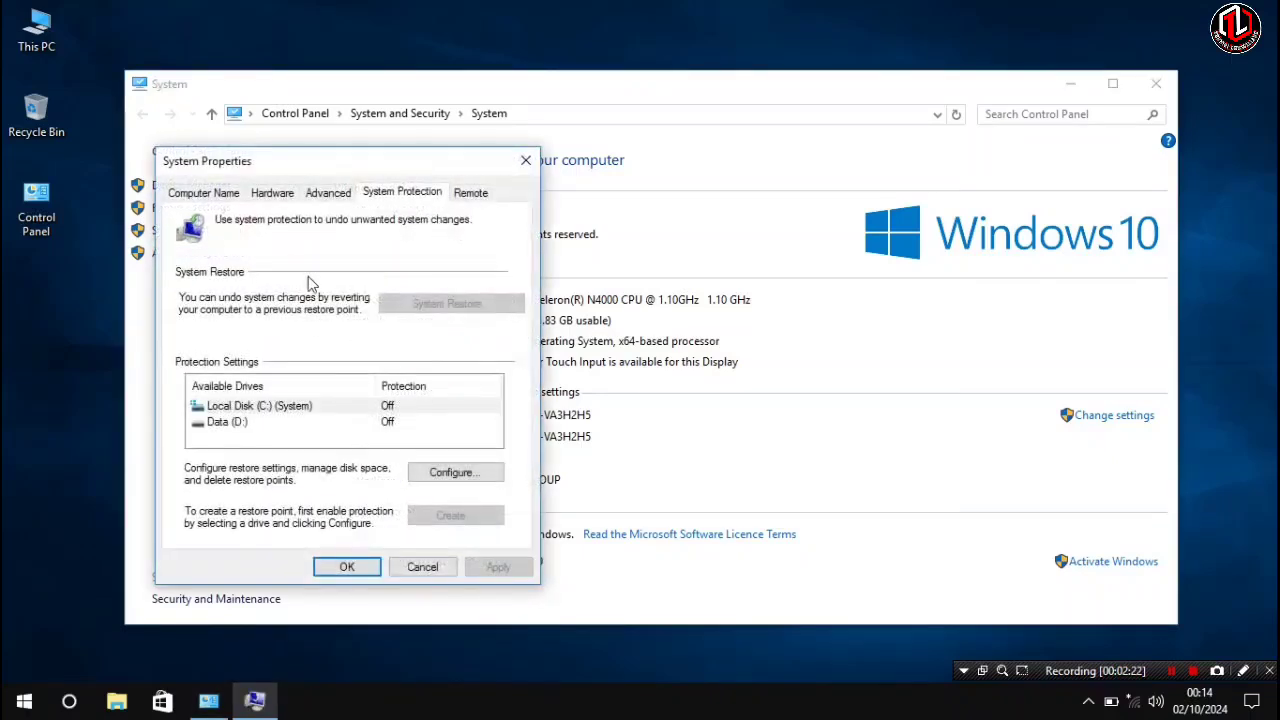
left_click(298, 410)
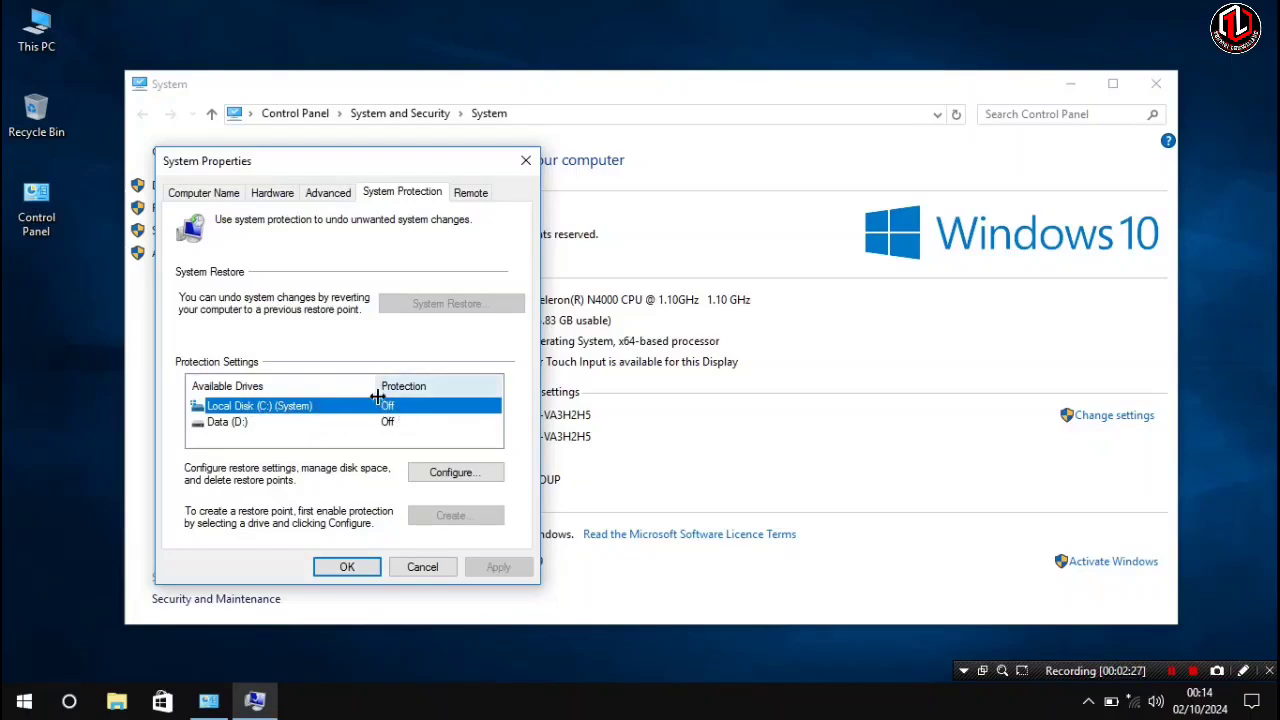
left_click(455, 473)
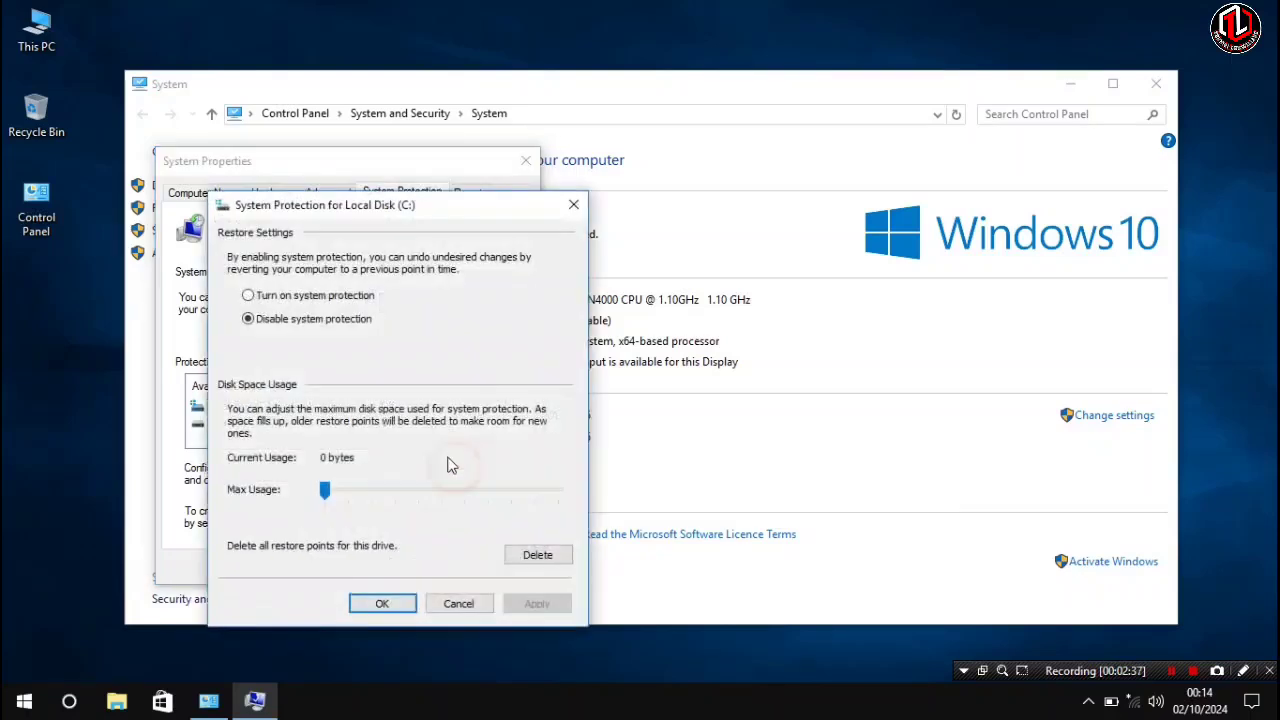
left_click(259, 297)
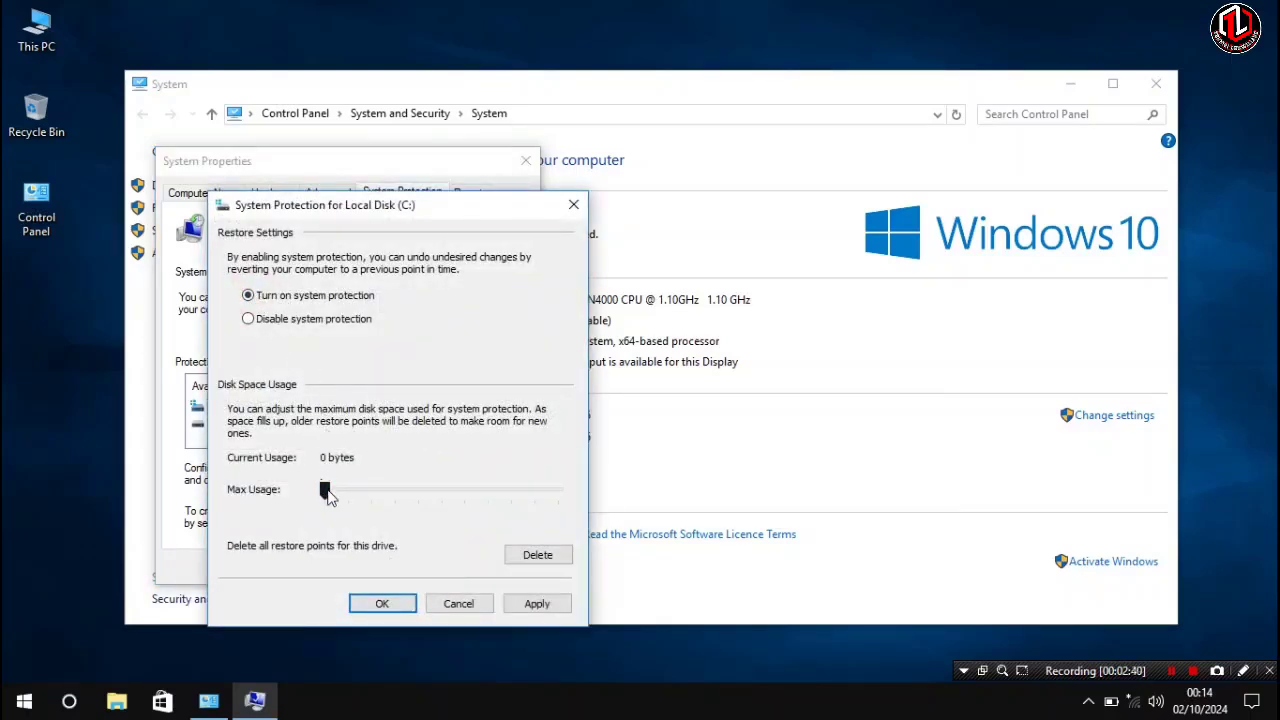
left_click_drag(327, 491, 376, 510)
left_click(391, 603)
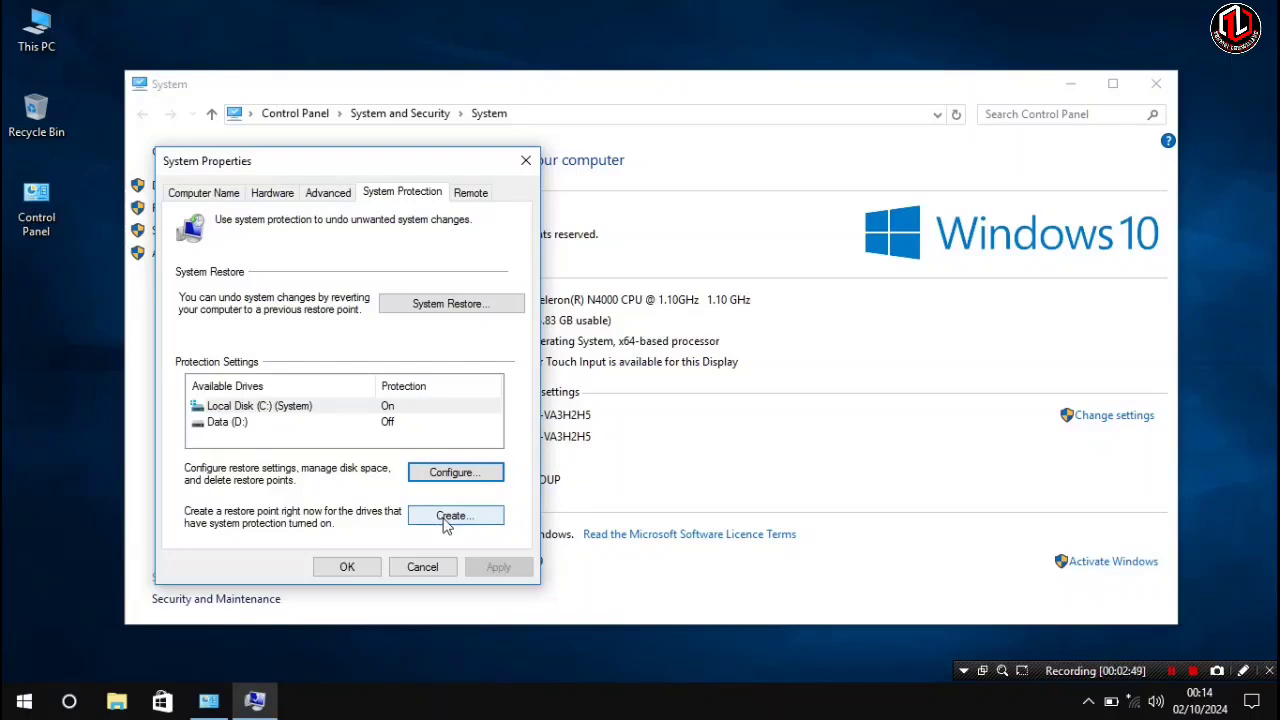
- Create a restore point described as back, then close the System Properties dialog
left_click(446, 525)
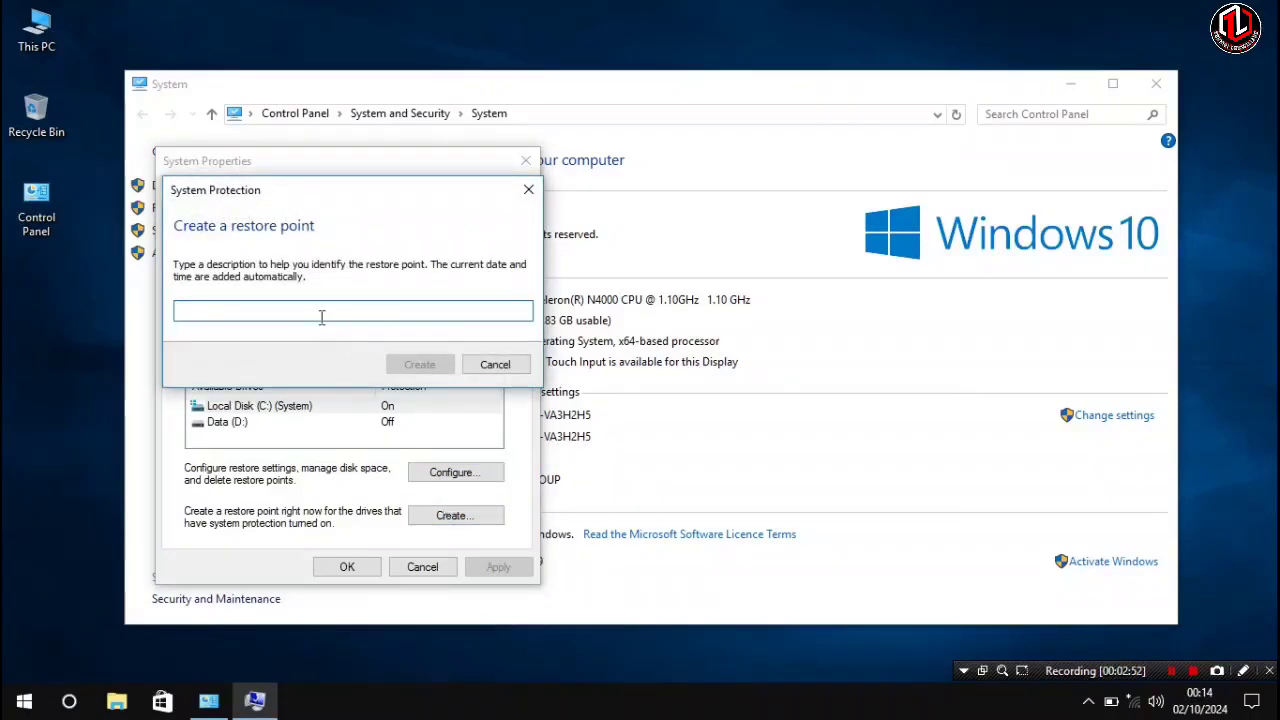
left_click(315, 308)
type("ba")
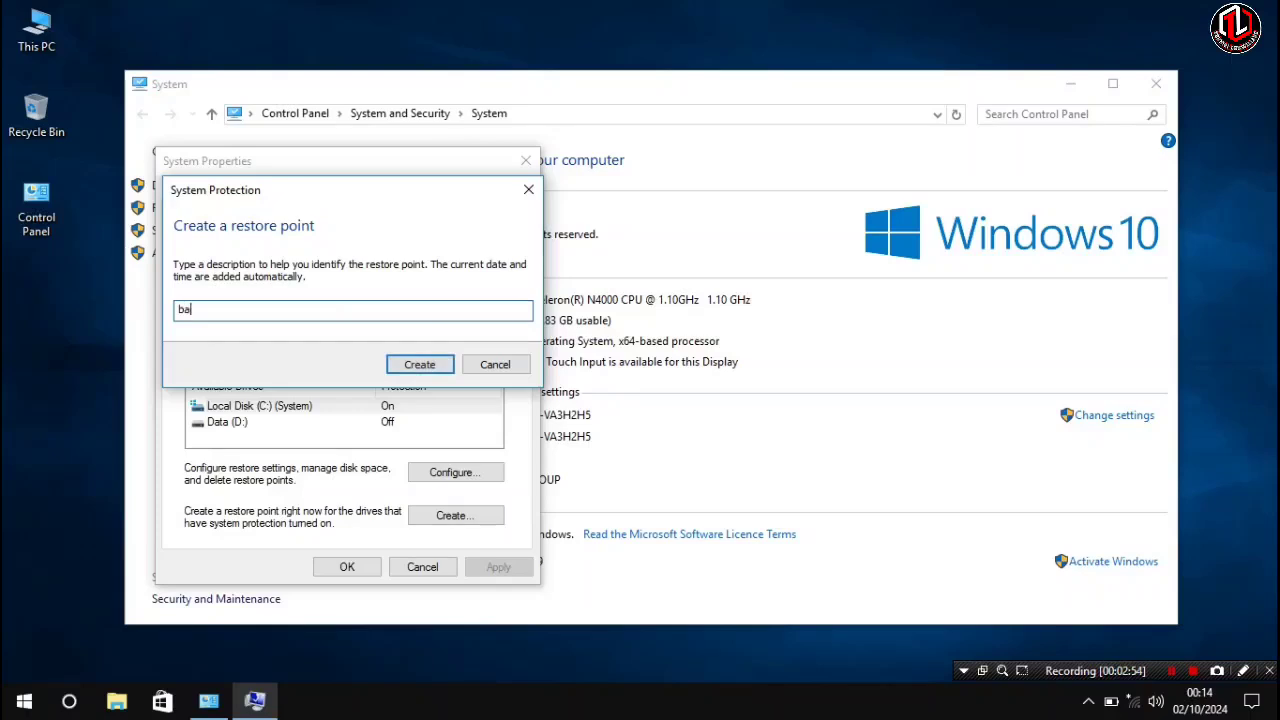
type("ckup")
left_click(428, 363)
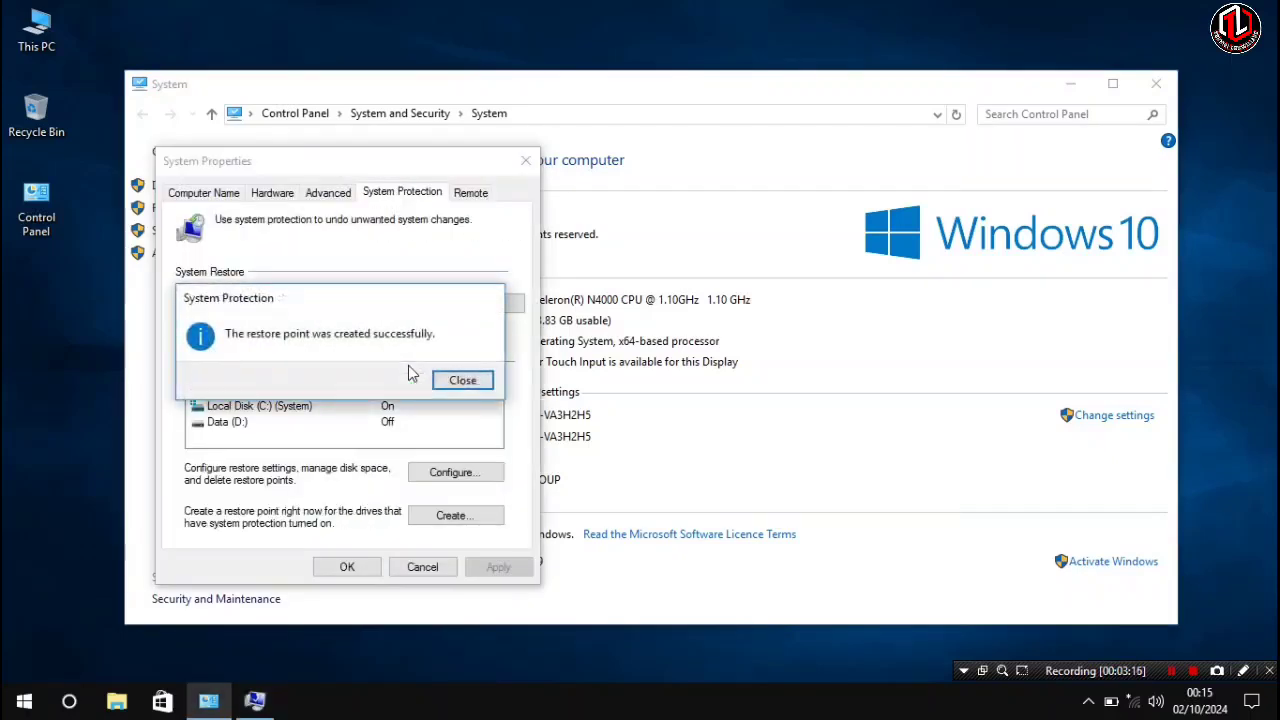
left_click(442, 386)
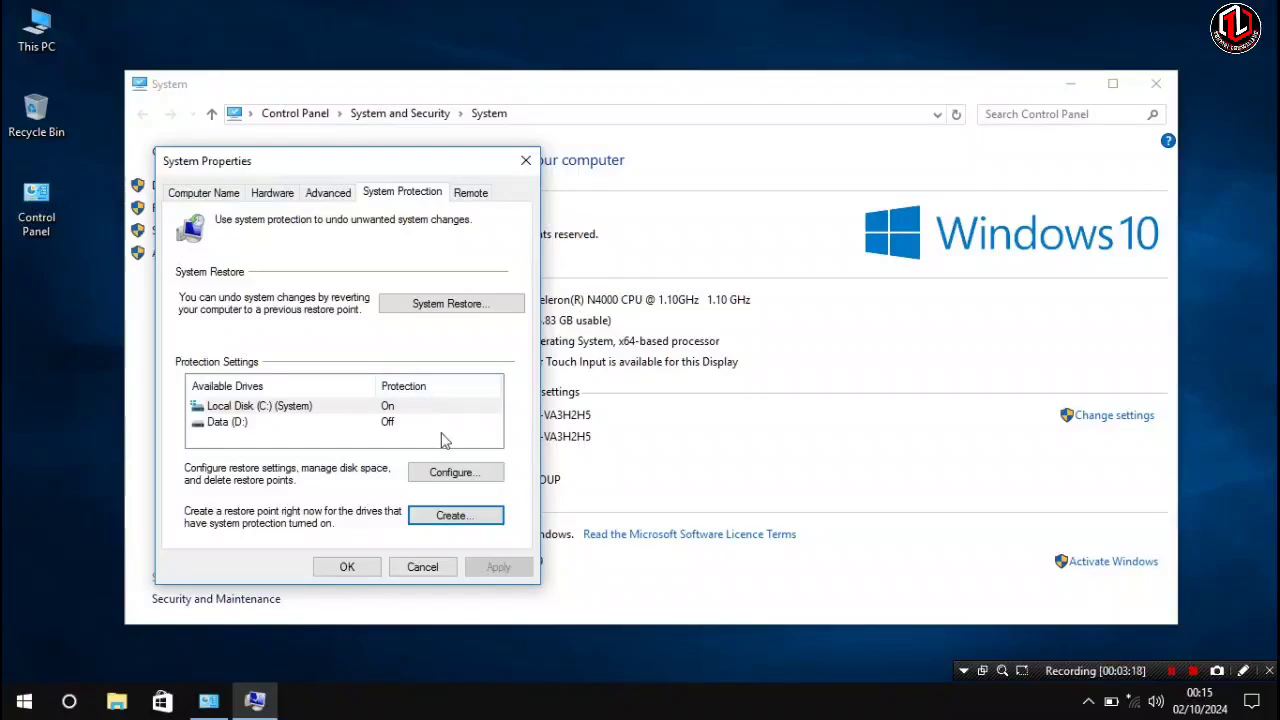
left_click(404, 406)
left_click(455, 473)
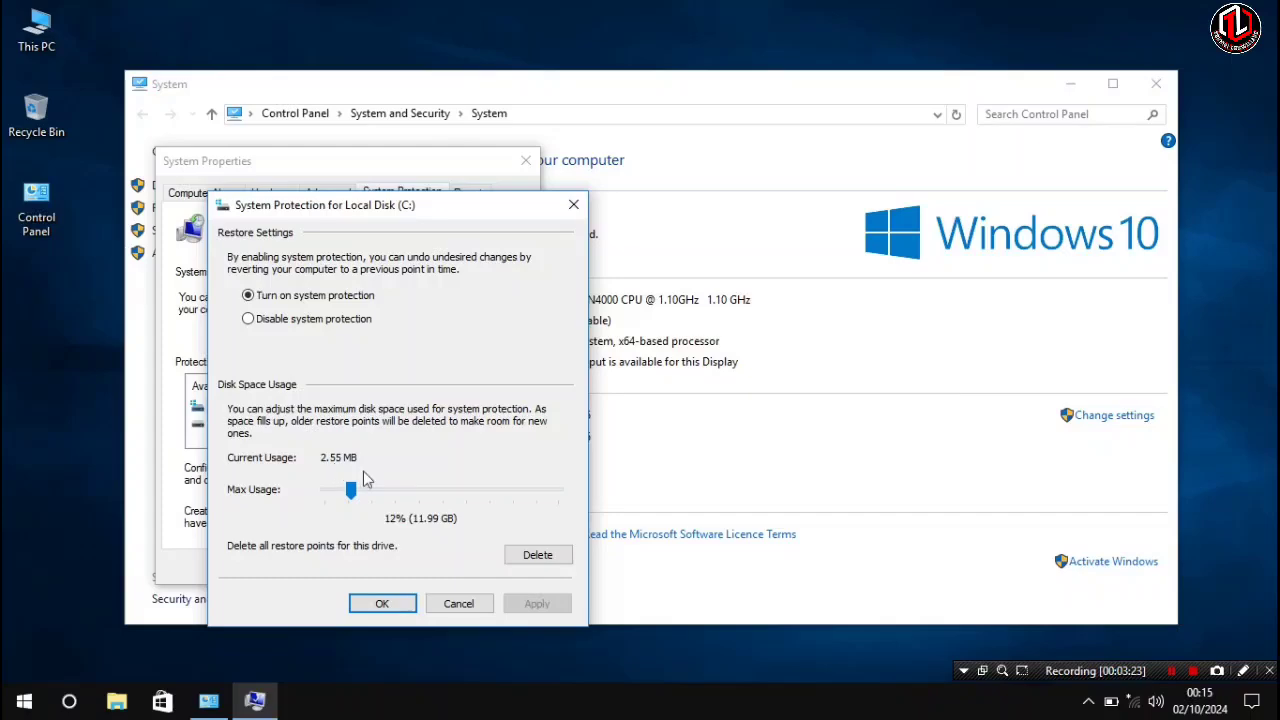
left_click(381, 601)
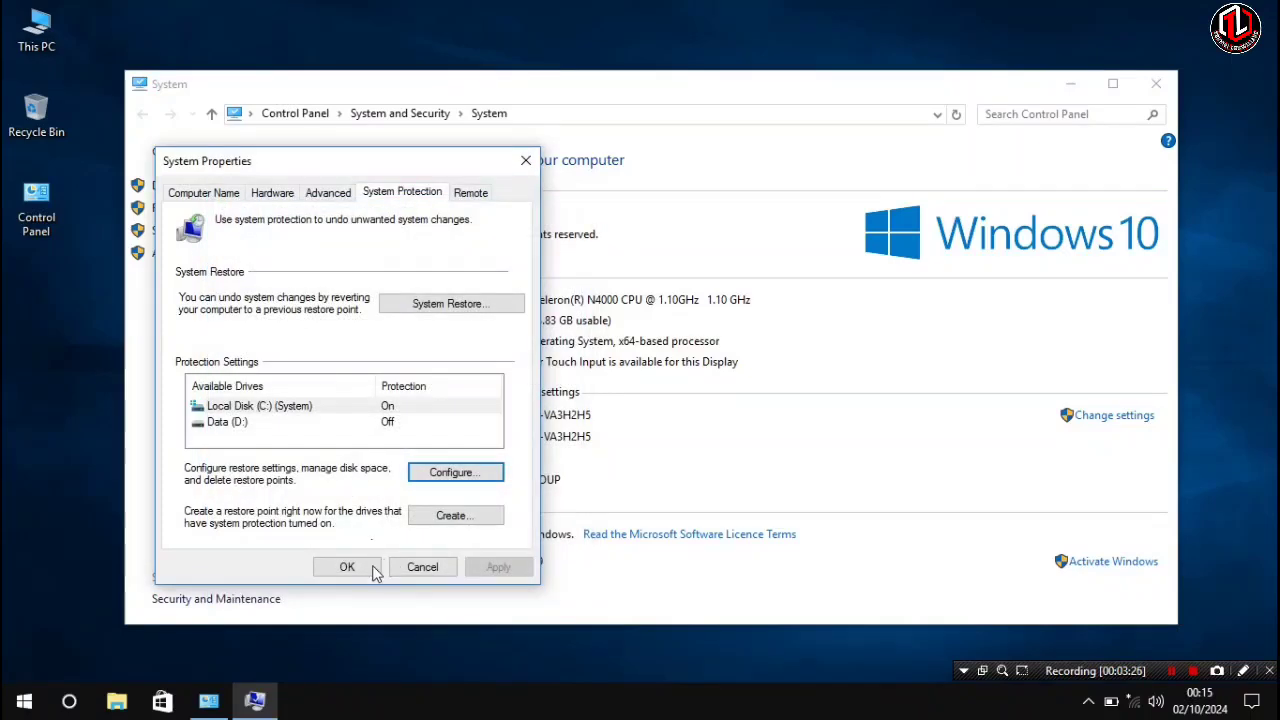
left_click(347, 566)
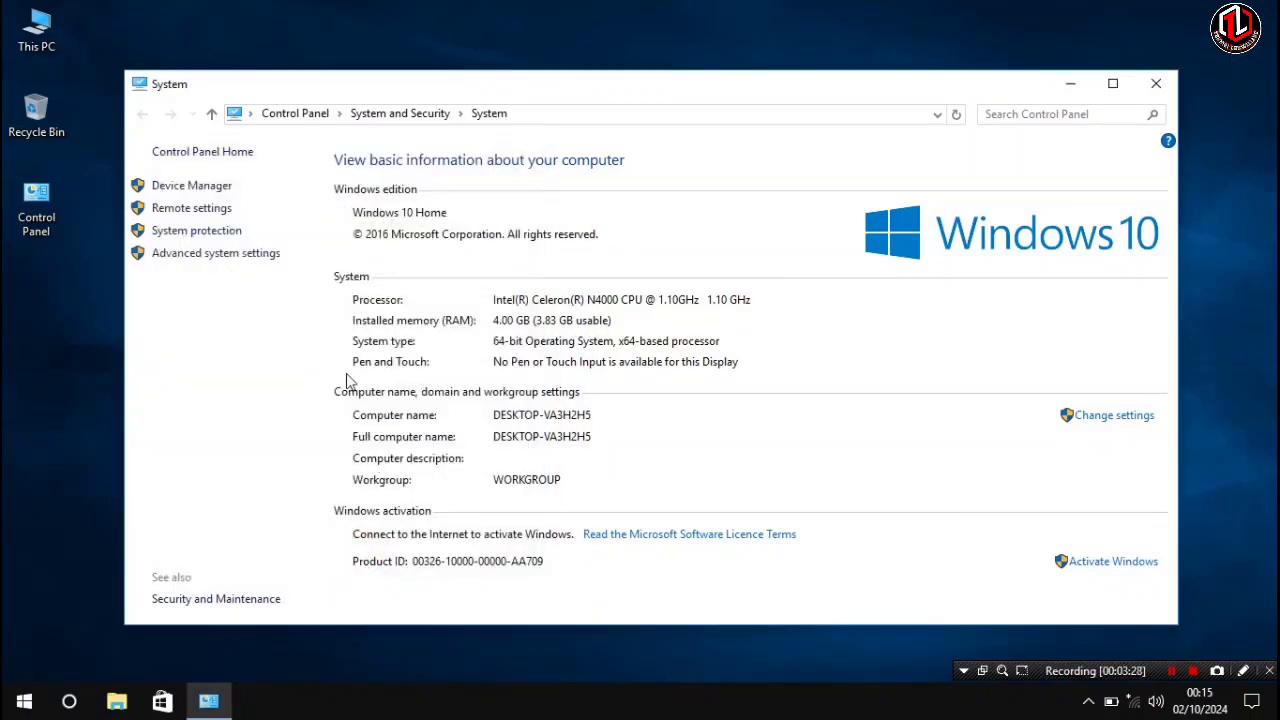
- Set visual effects to best performance but keep Smooth edges of screen fonts, then close the System window
left_click(220, 256)
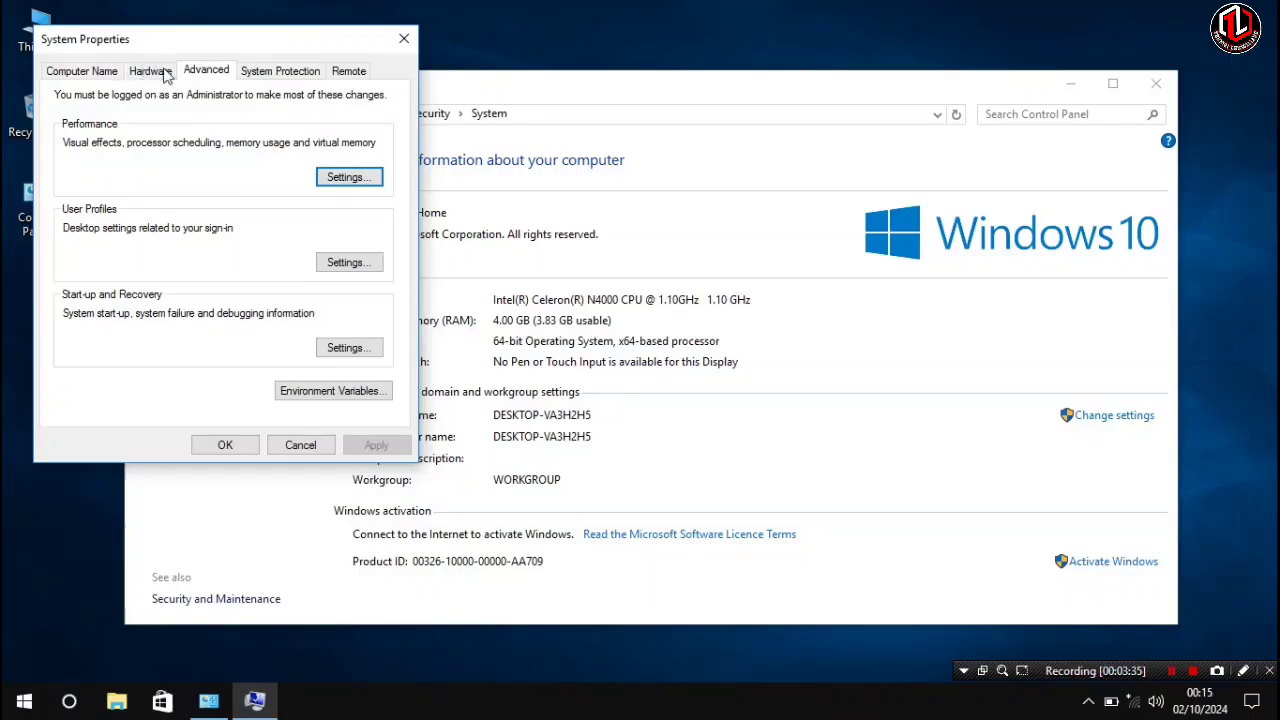
left_click(336, 186)
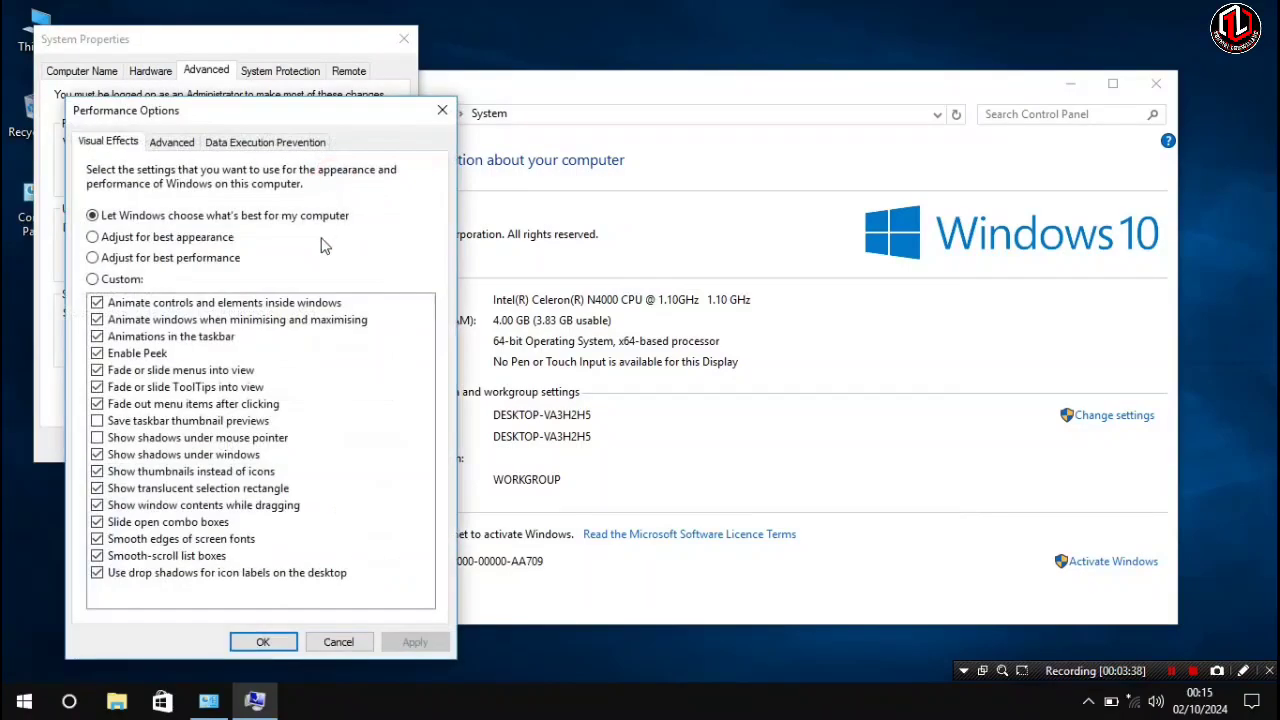
left_click(162, 259)
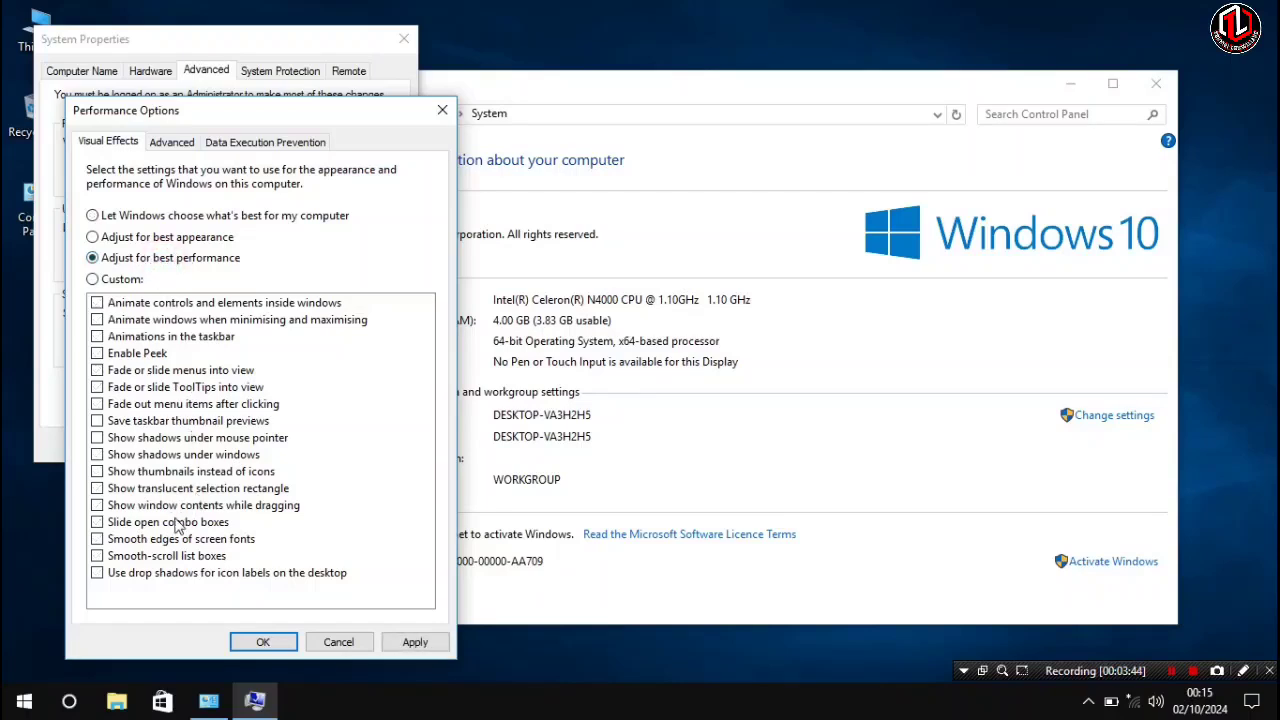
left_click(101, 539)
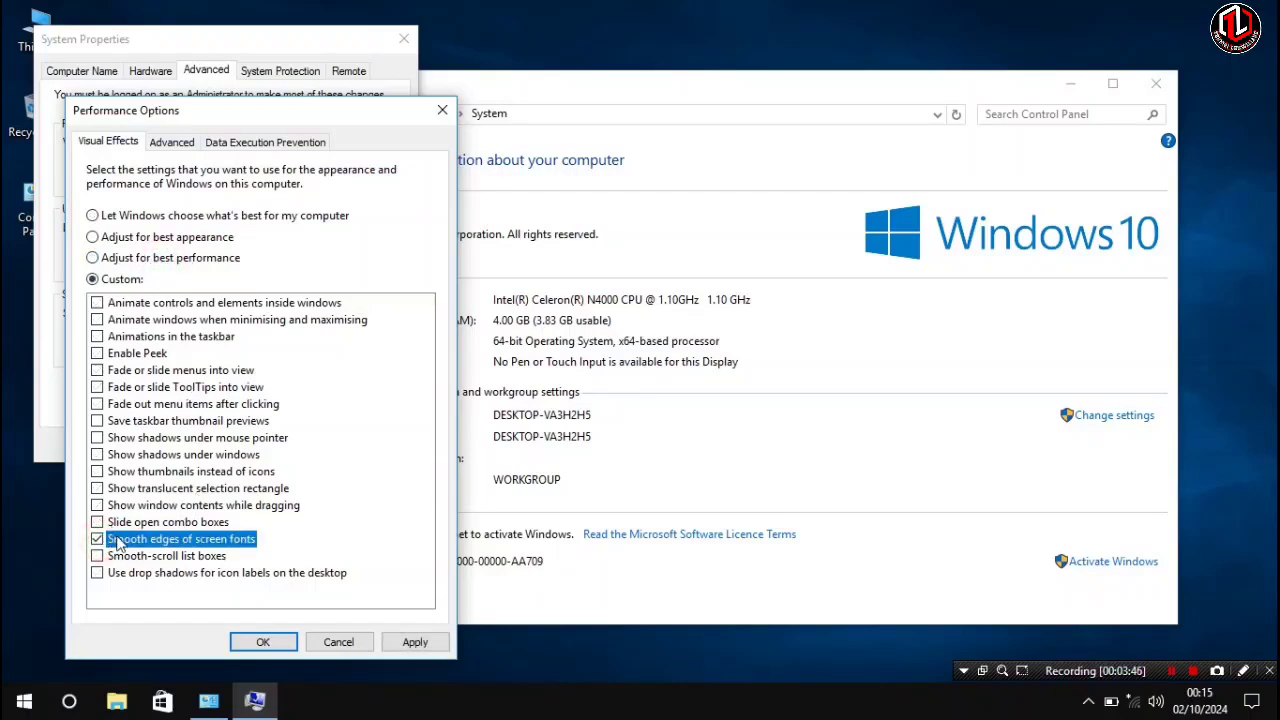
left_click(258, 641)
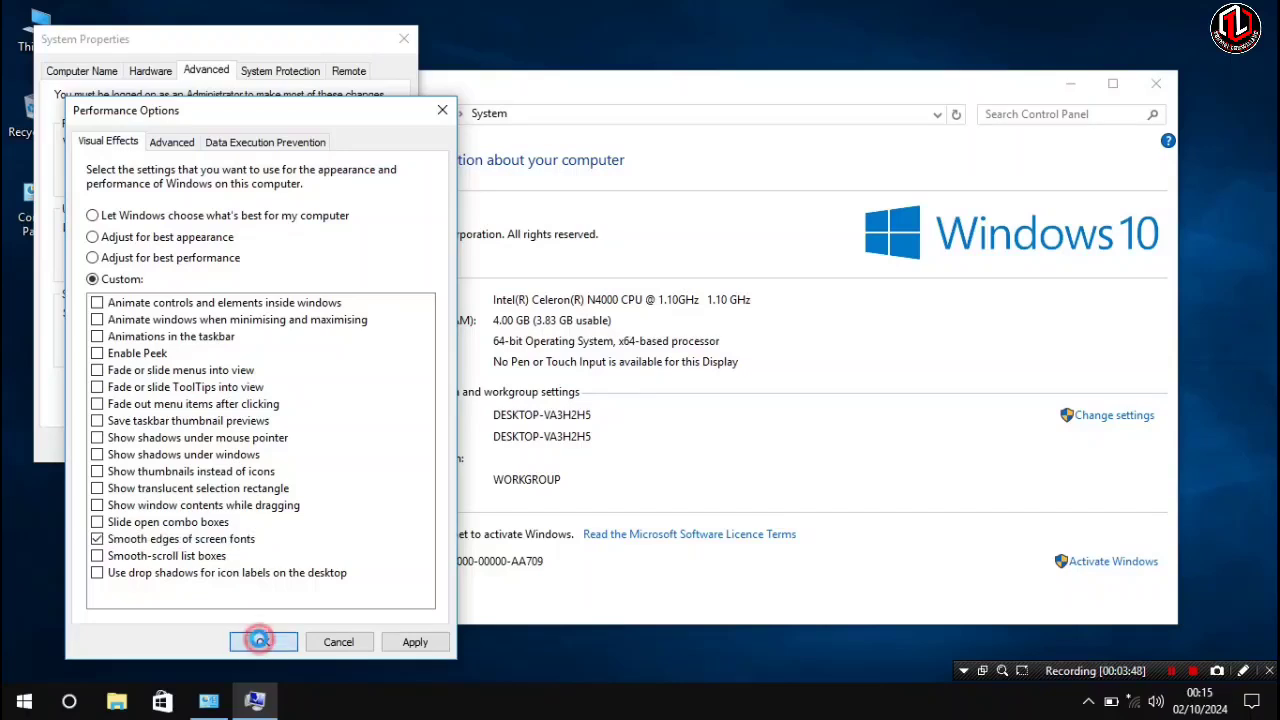
left_click(230, 445)
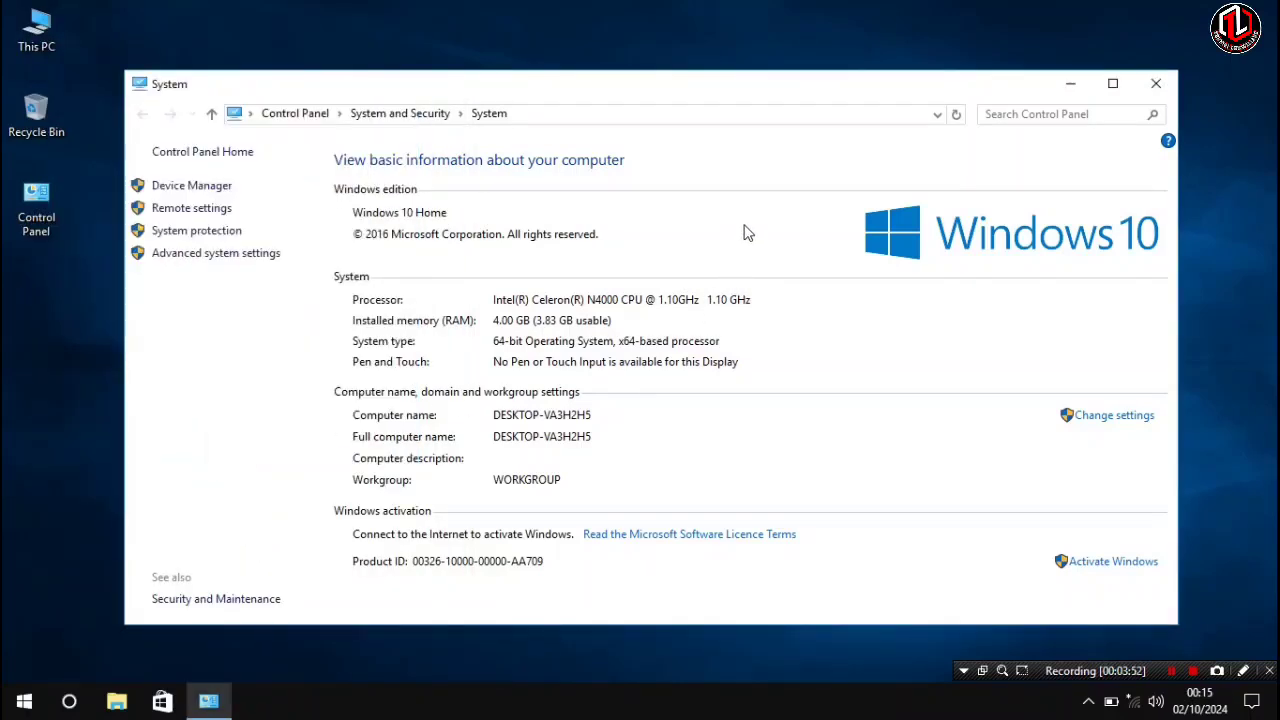
left_click(1156, 83)
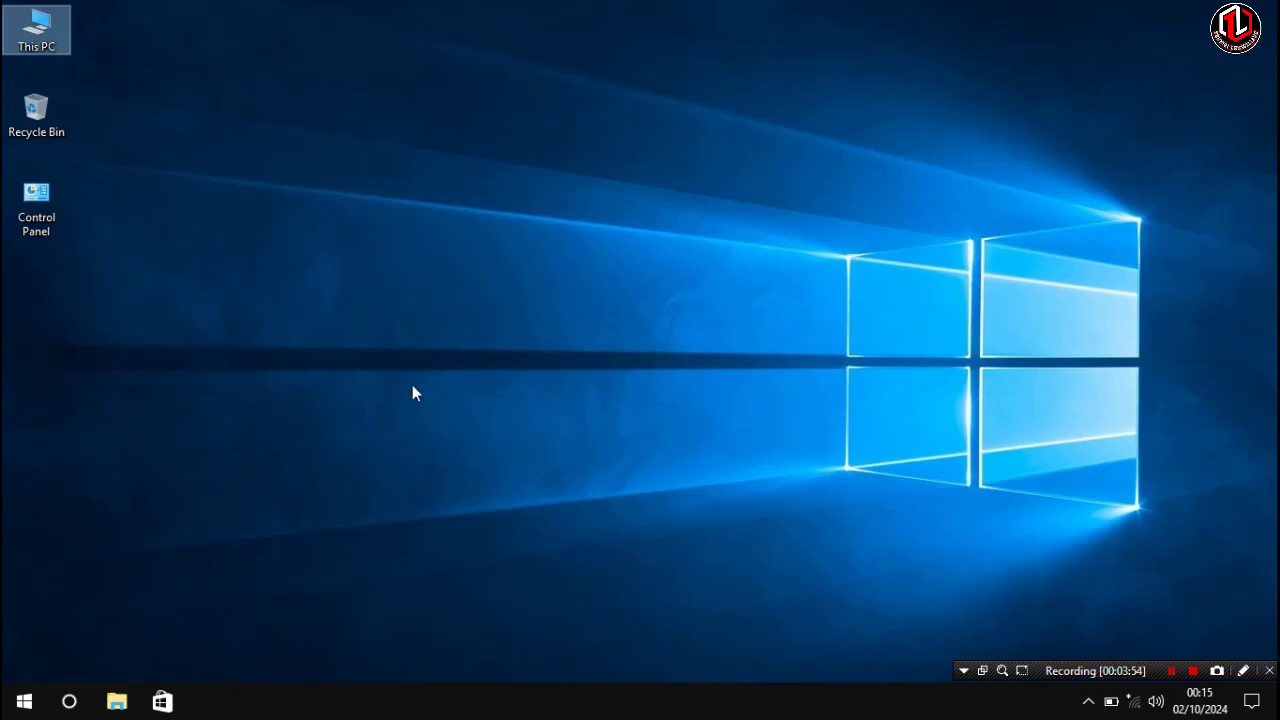
- In File Explorer, turn off showing recently used files and frequently used folders in Quick access
left_click(117, 703)
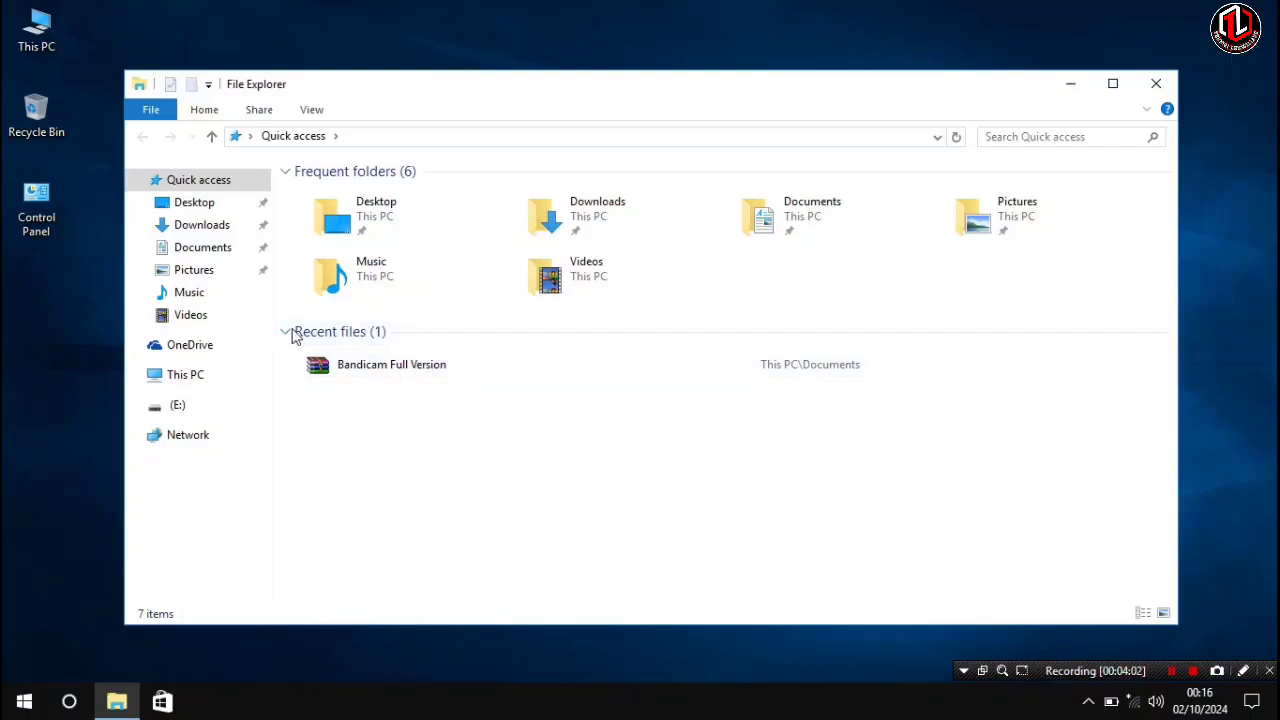
left_click(330, 338)
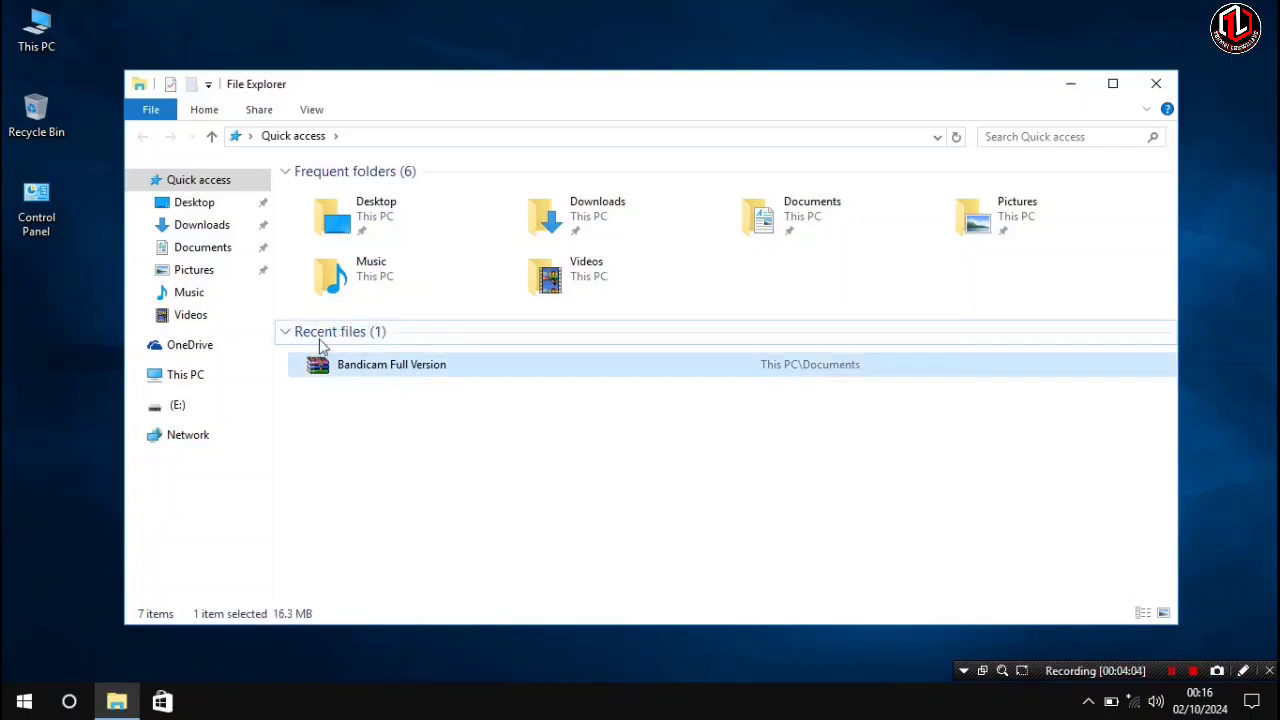
left_click(147, 115)
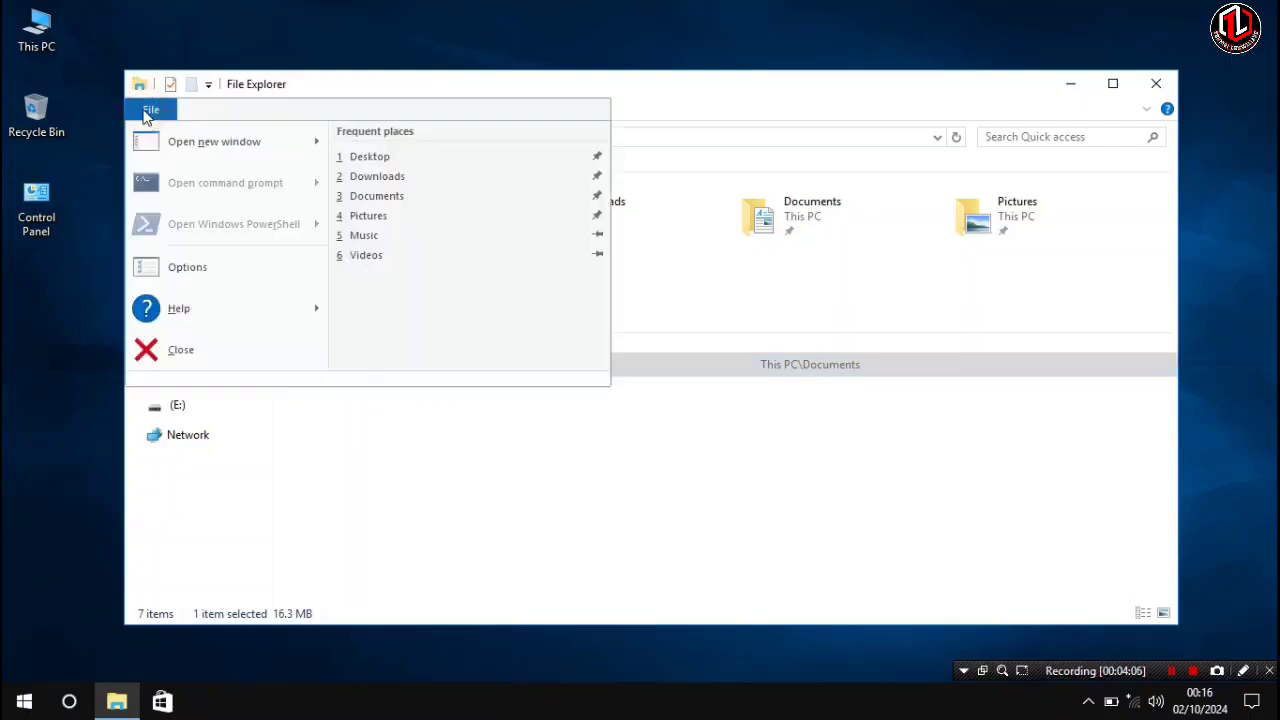
left_click(443, 457)
left_click(229, 374)
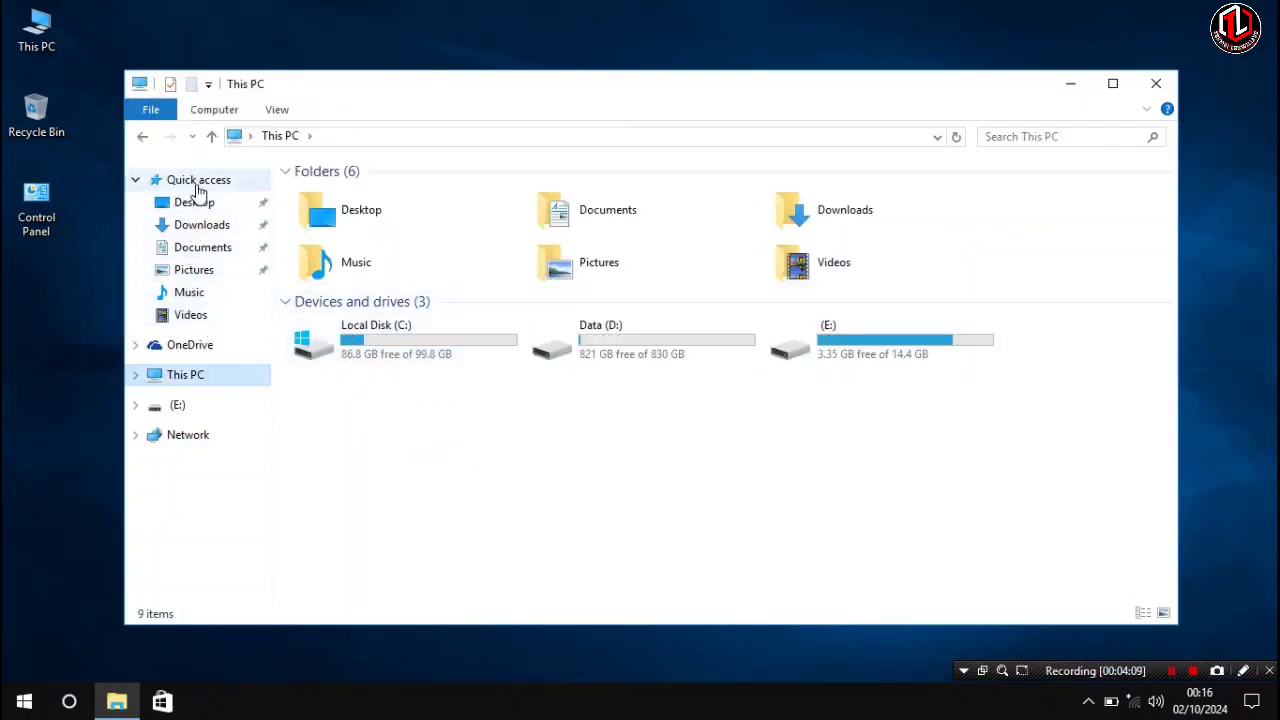
left_click(198, 182)
left_click(168, 110)
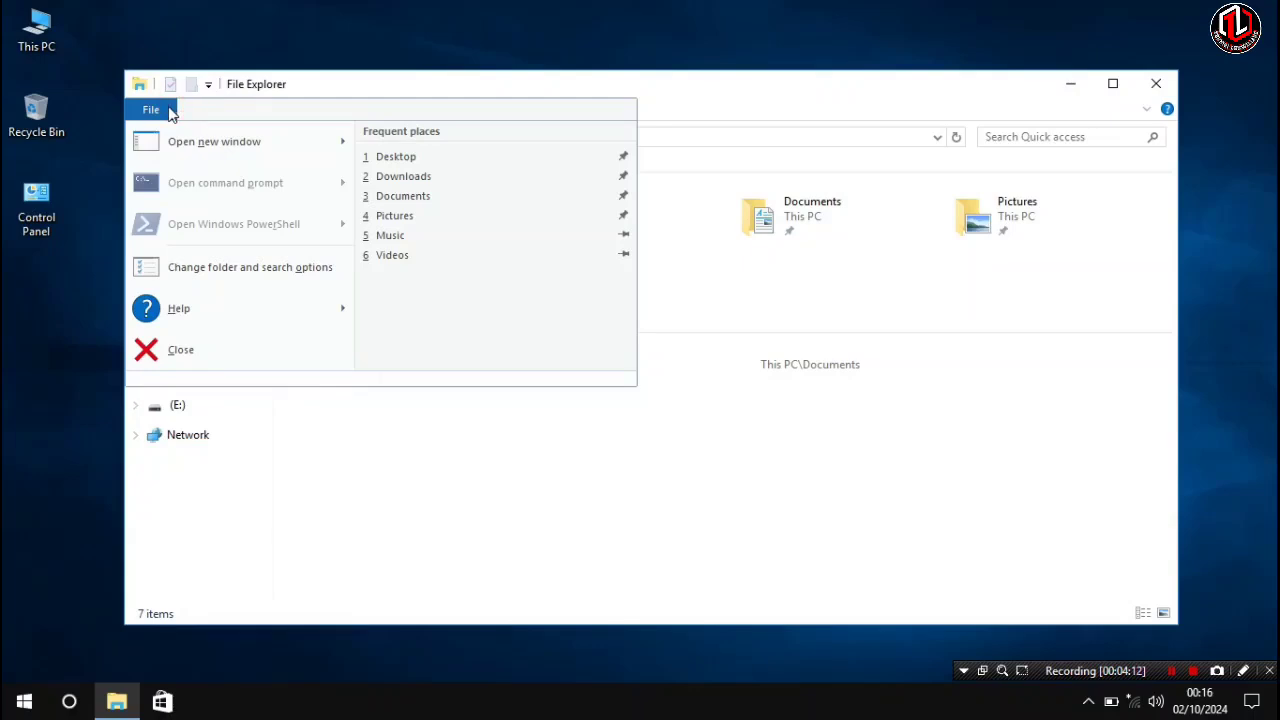
left_click(268, 277)
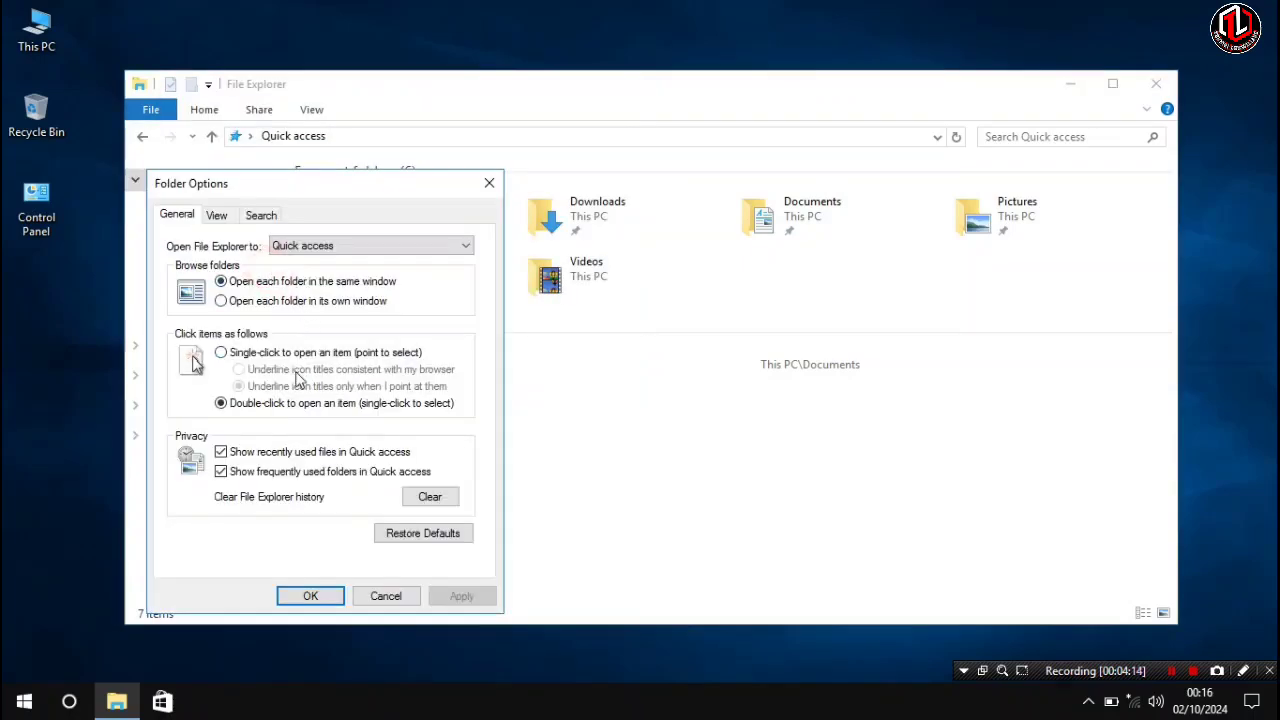
left_click(221, 452)
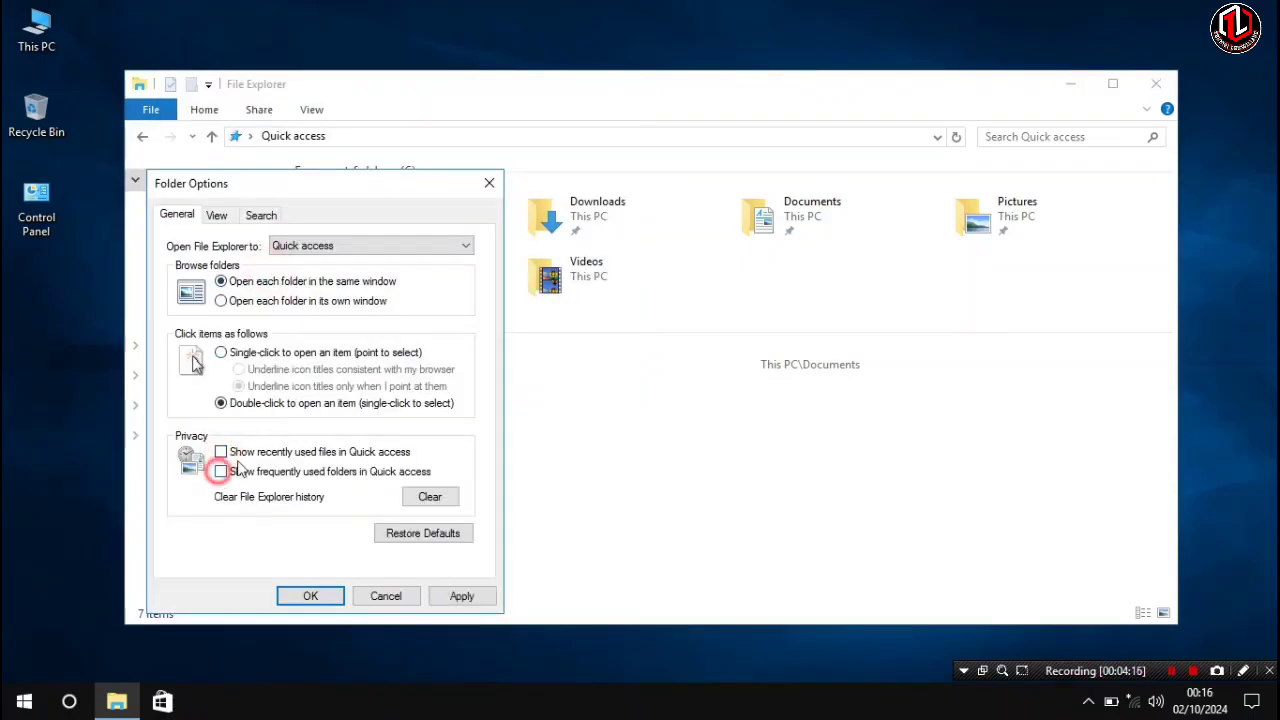
left_click(221, 471)
left_click(311, 596)
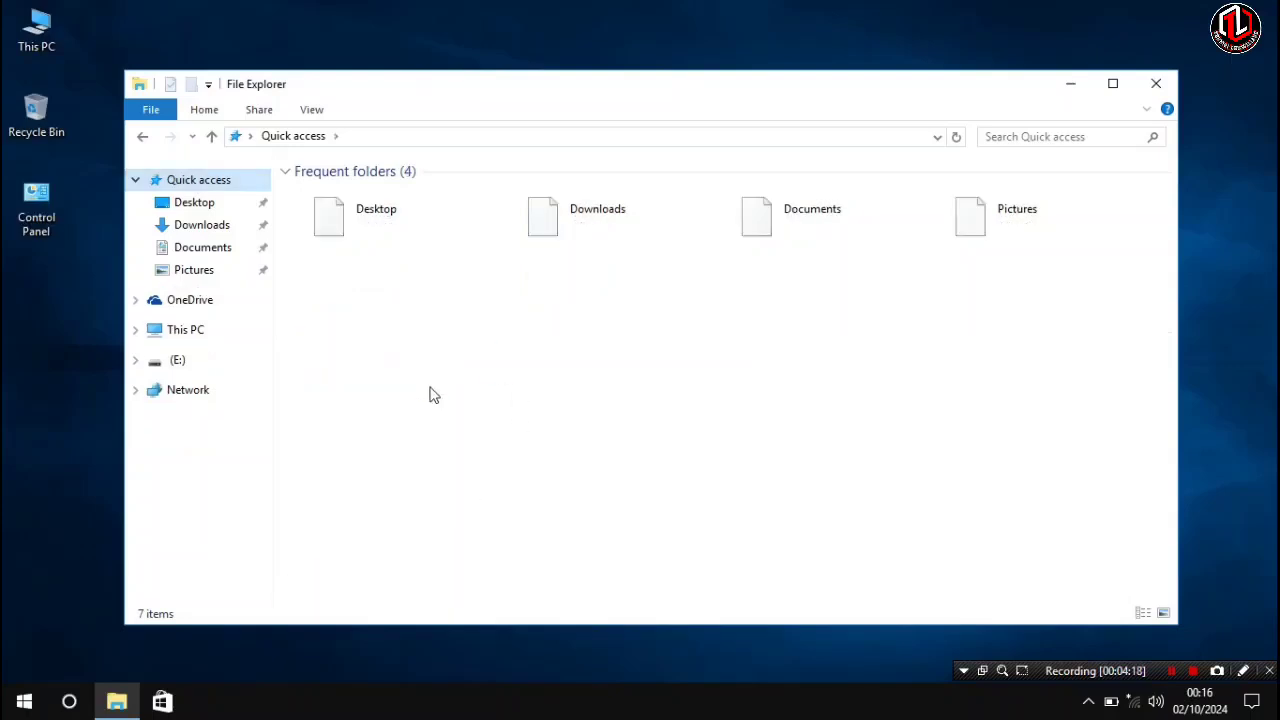
- Browse This PC in the navigation pane and close File Explorer
left_click(186, 329)
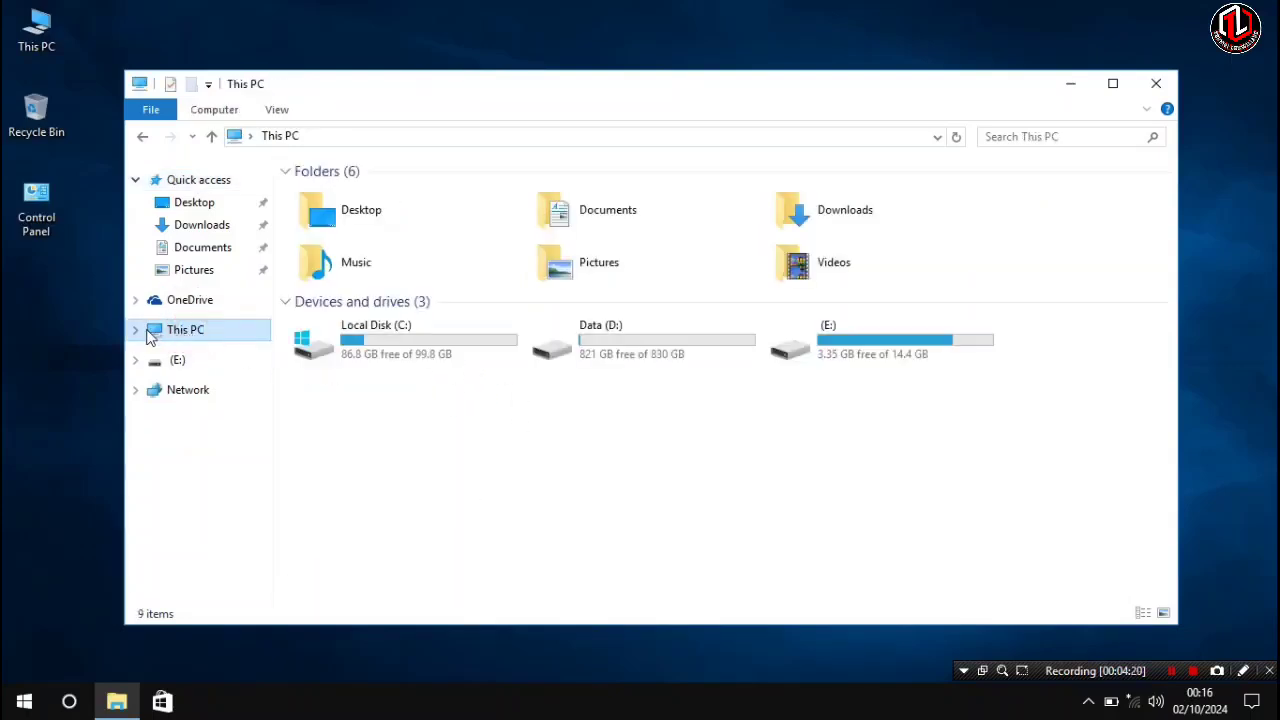
left_click(135, 329)
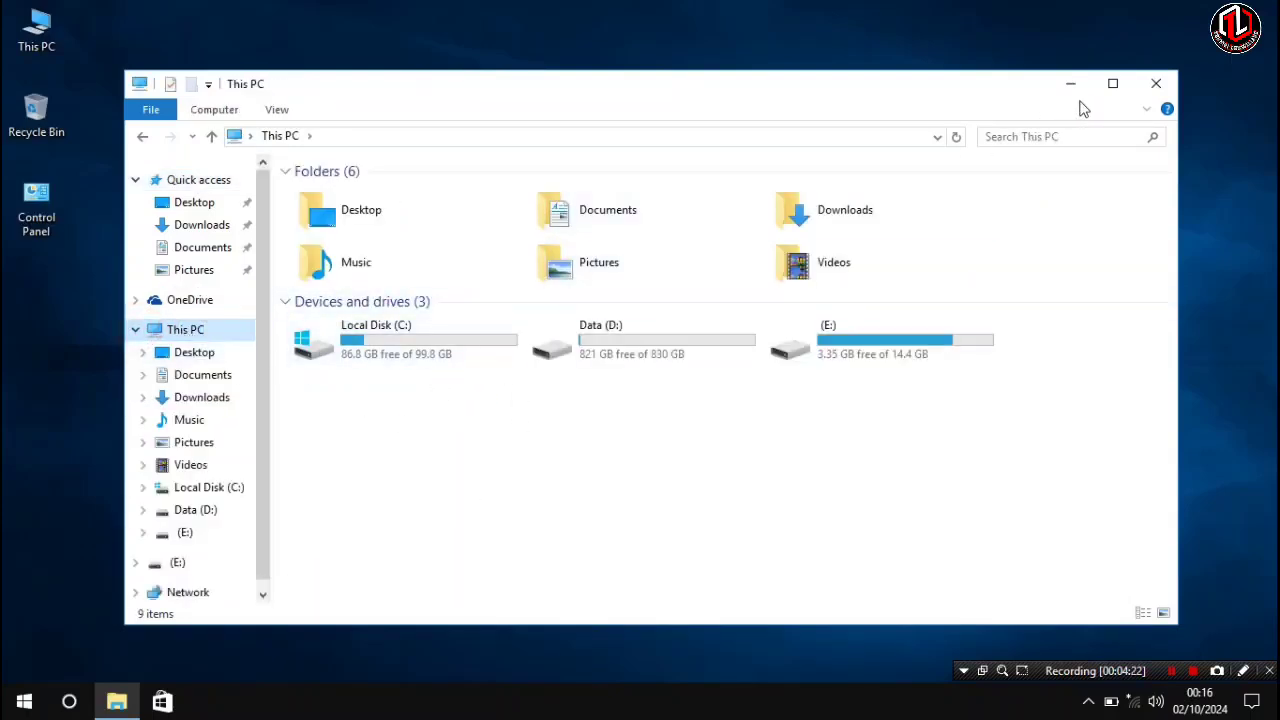
left_click(1112, 83)
left_click(1259, 10)
- Refresh the desktop, then search for msconfig and open System Configuration
right_click(632, 93)
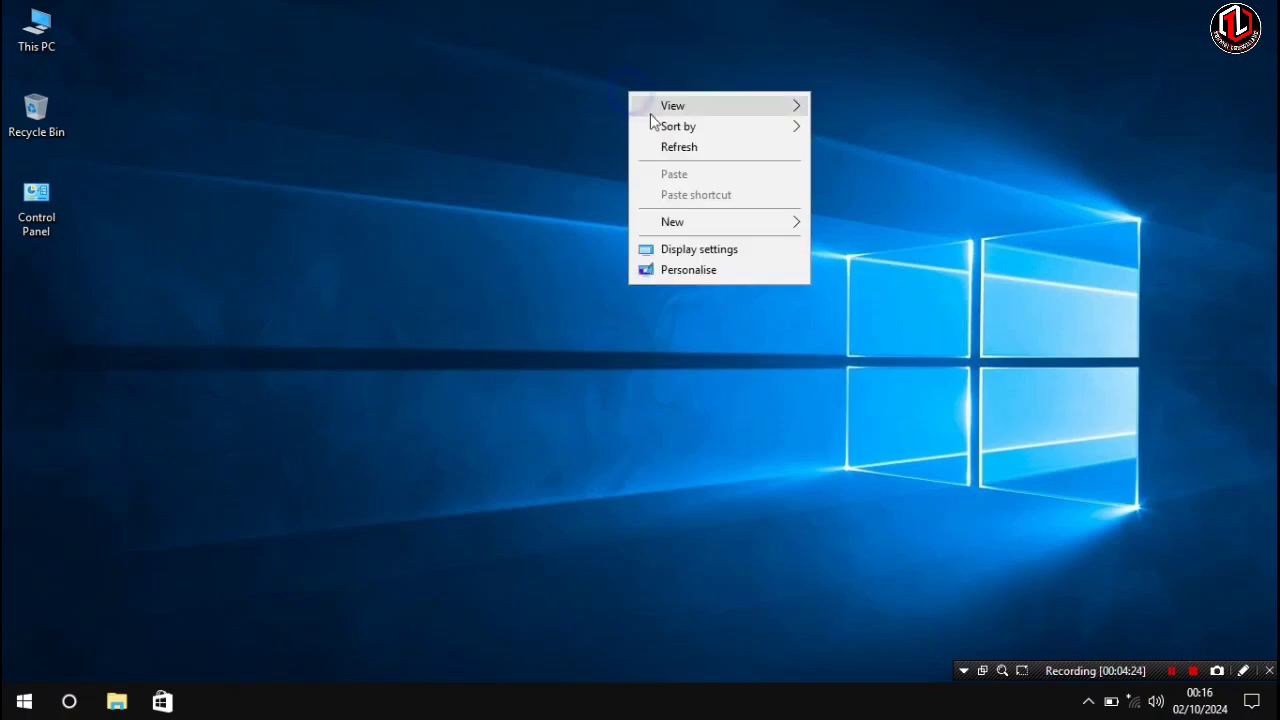
left_click(673, 146)
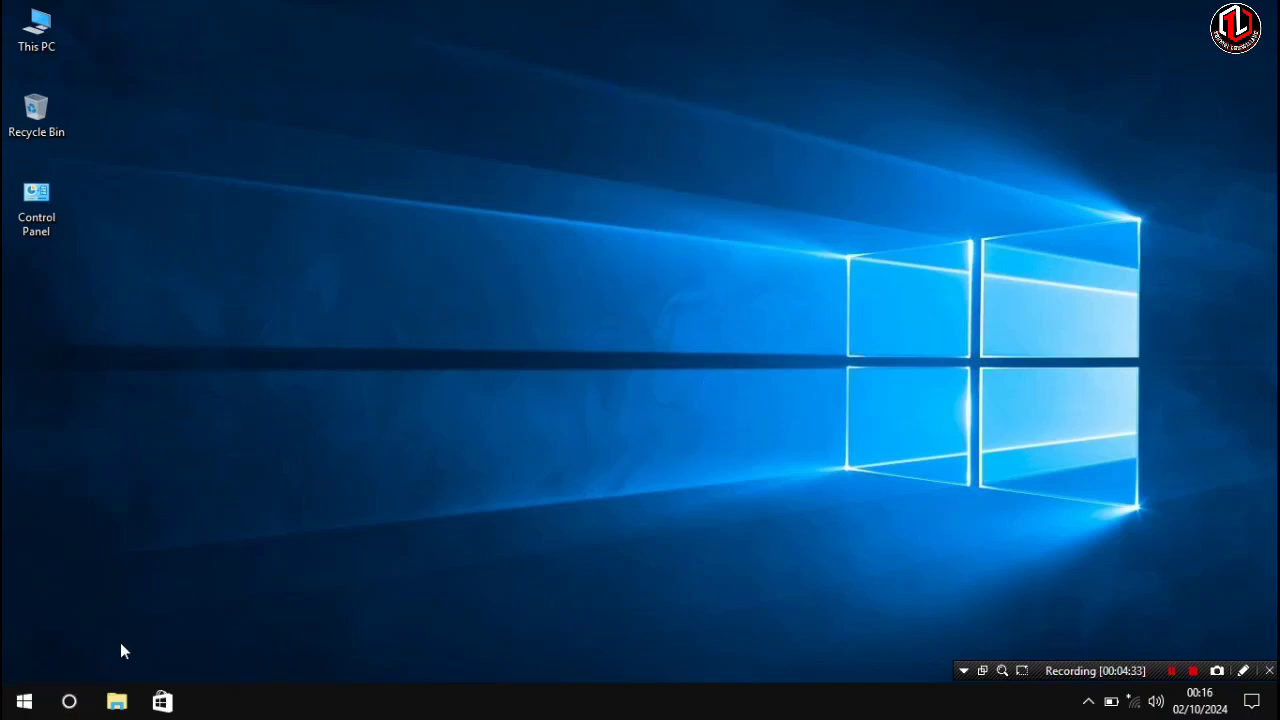
left_click(76, 697)
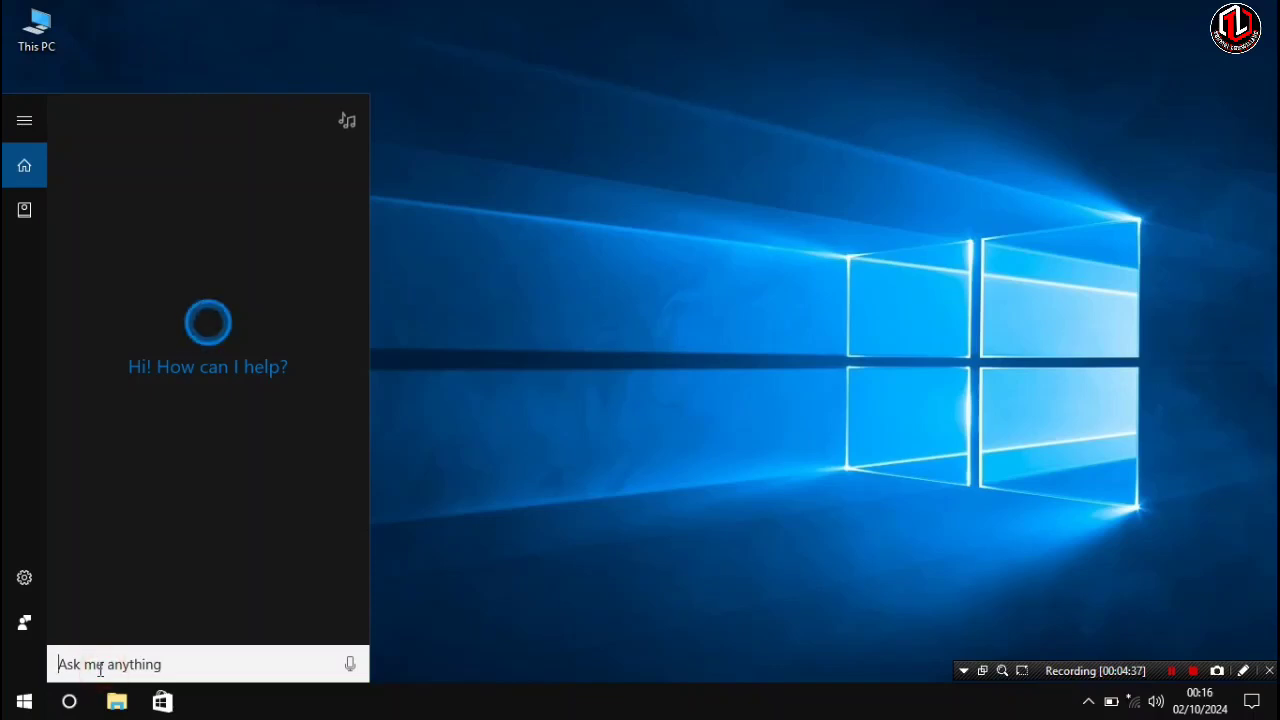
type("m")
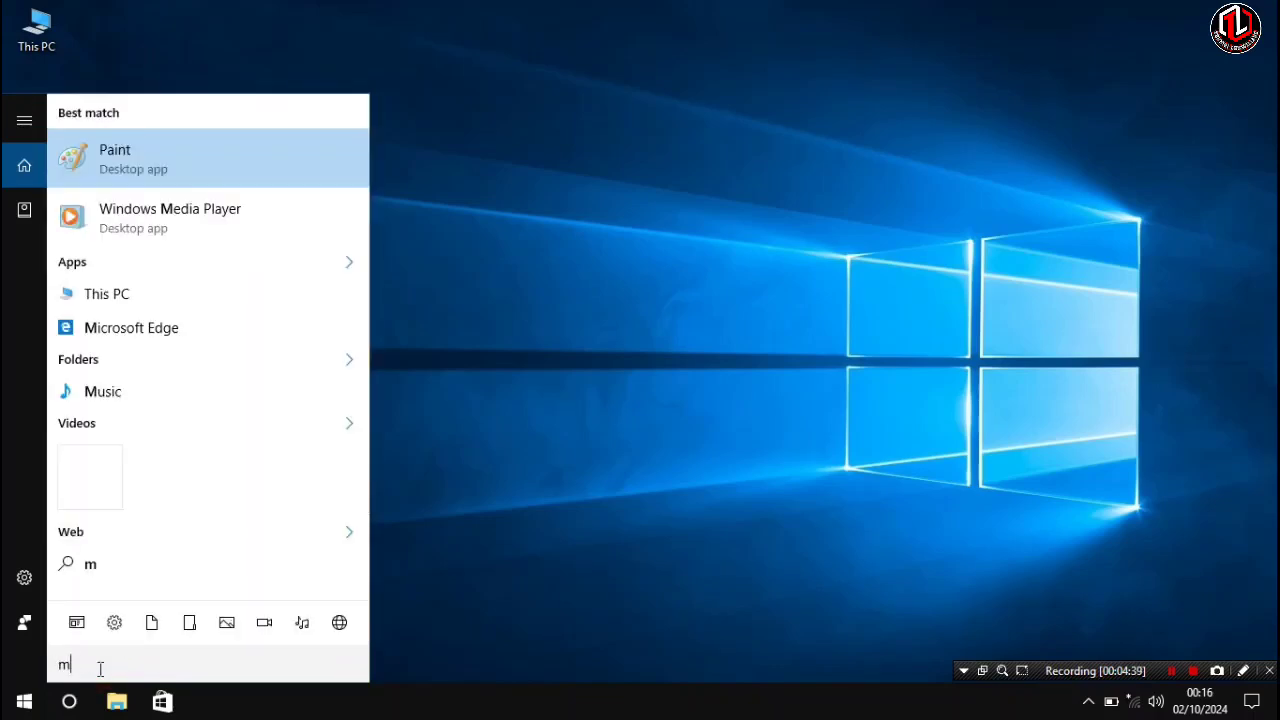
type("sconfig")
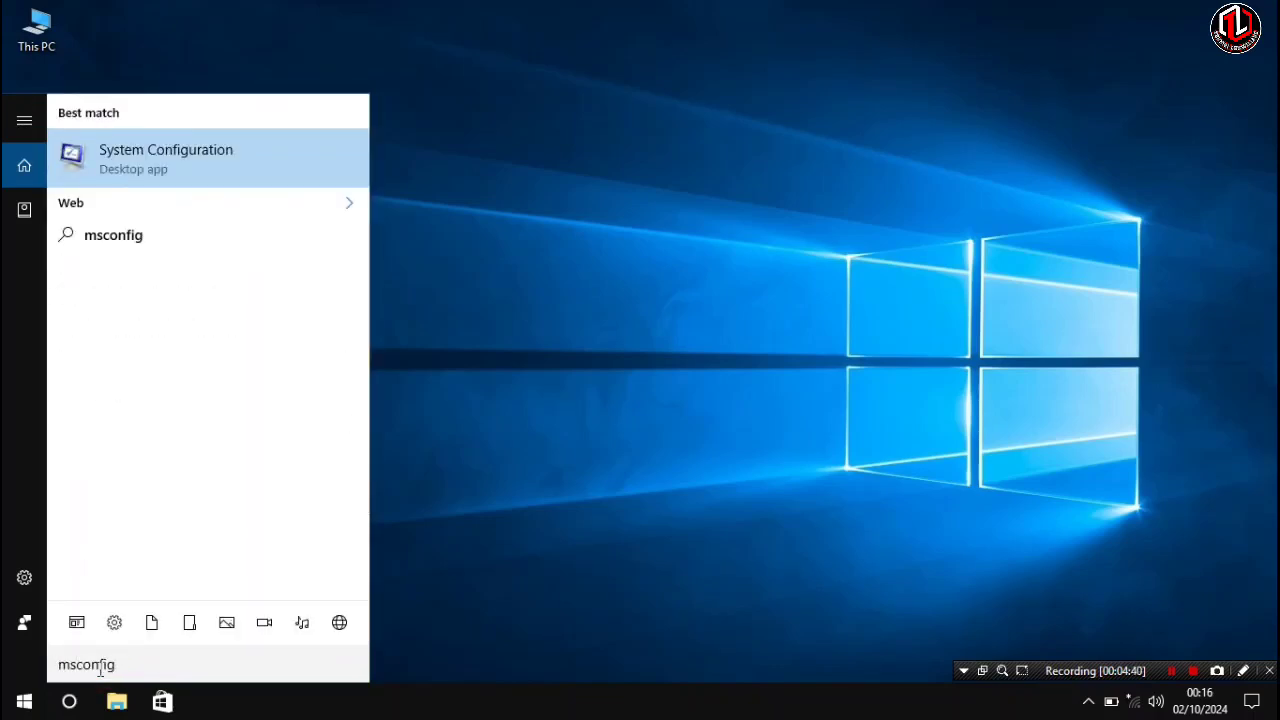
left_click(196, 170)
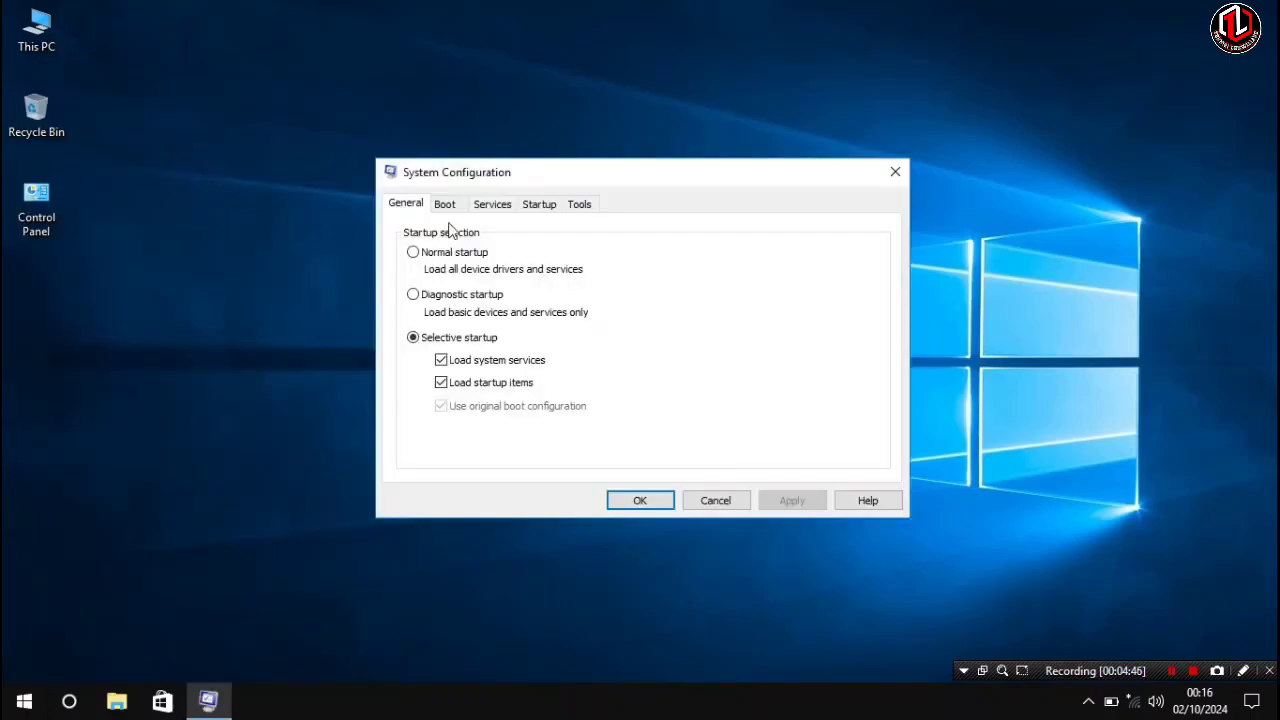
- In the boot advanced options, enable Number of processors and choose a processor count, then apply and exit without restarting
left_click(450, 204)
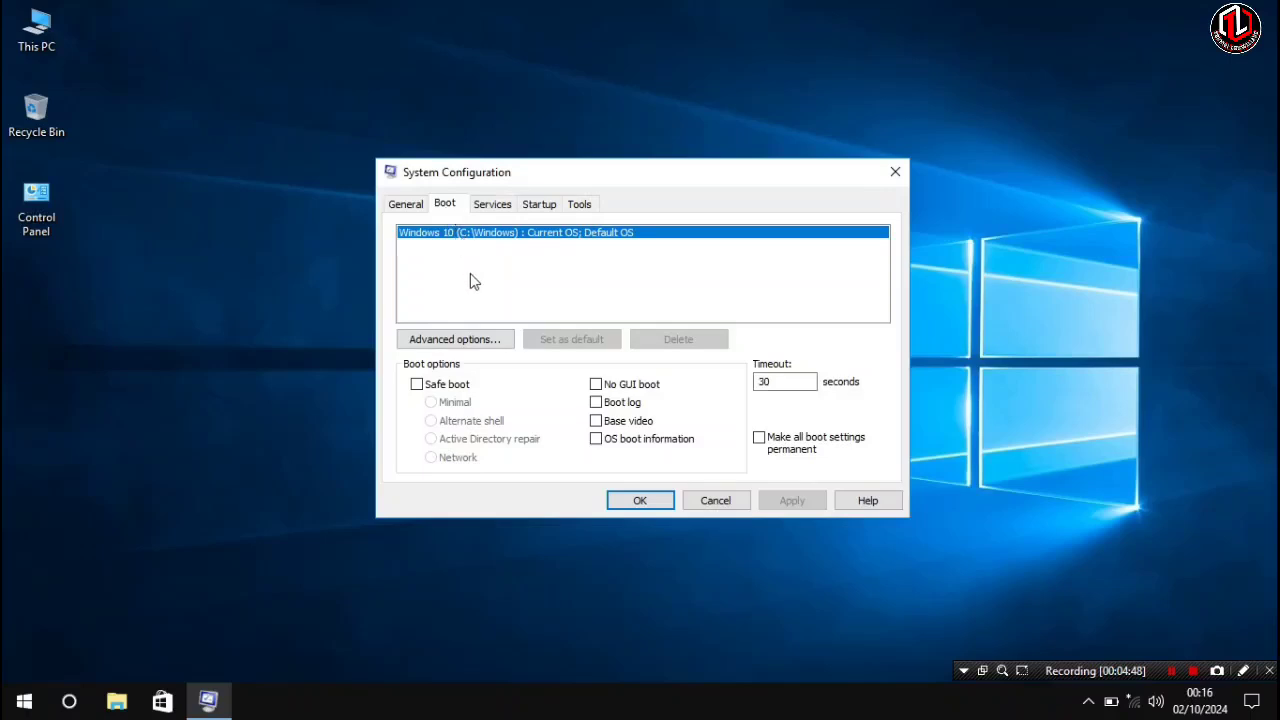
left_click(488, 345)
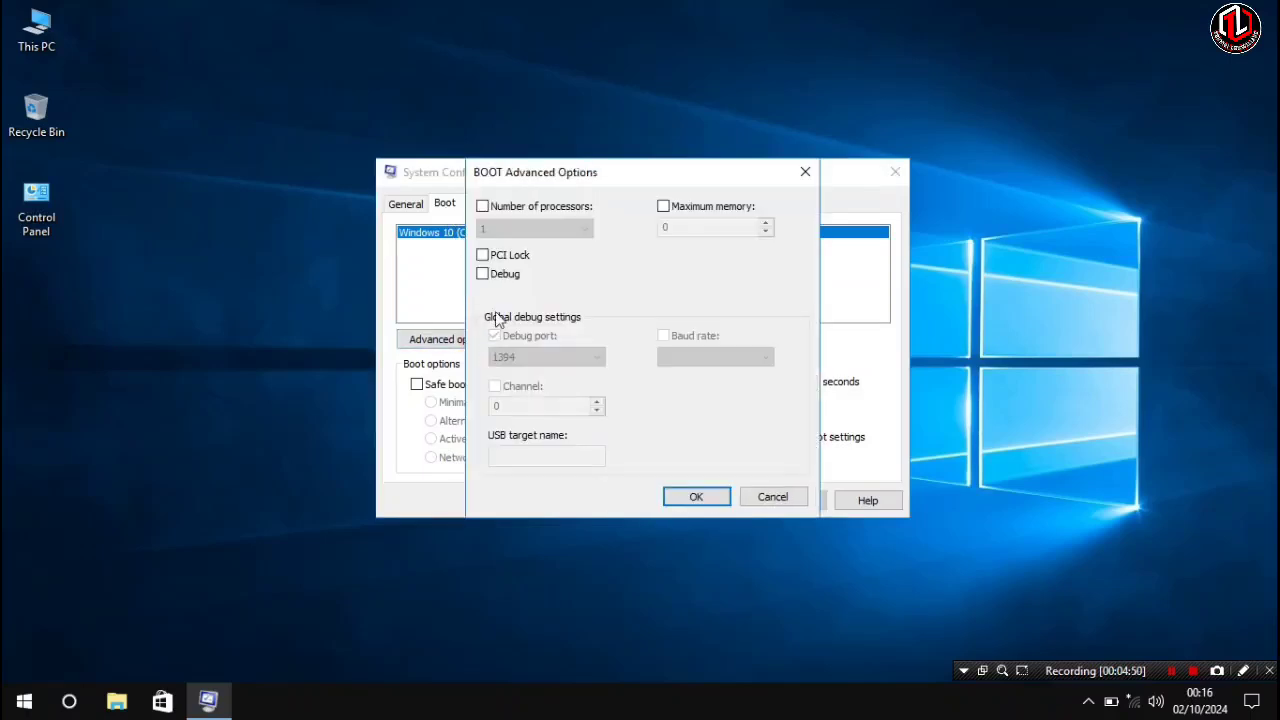
left_click(492, 221)
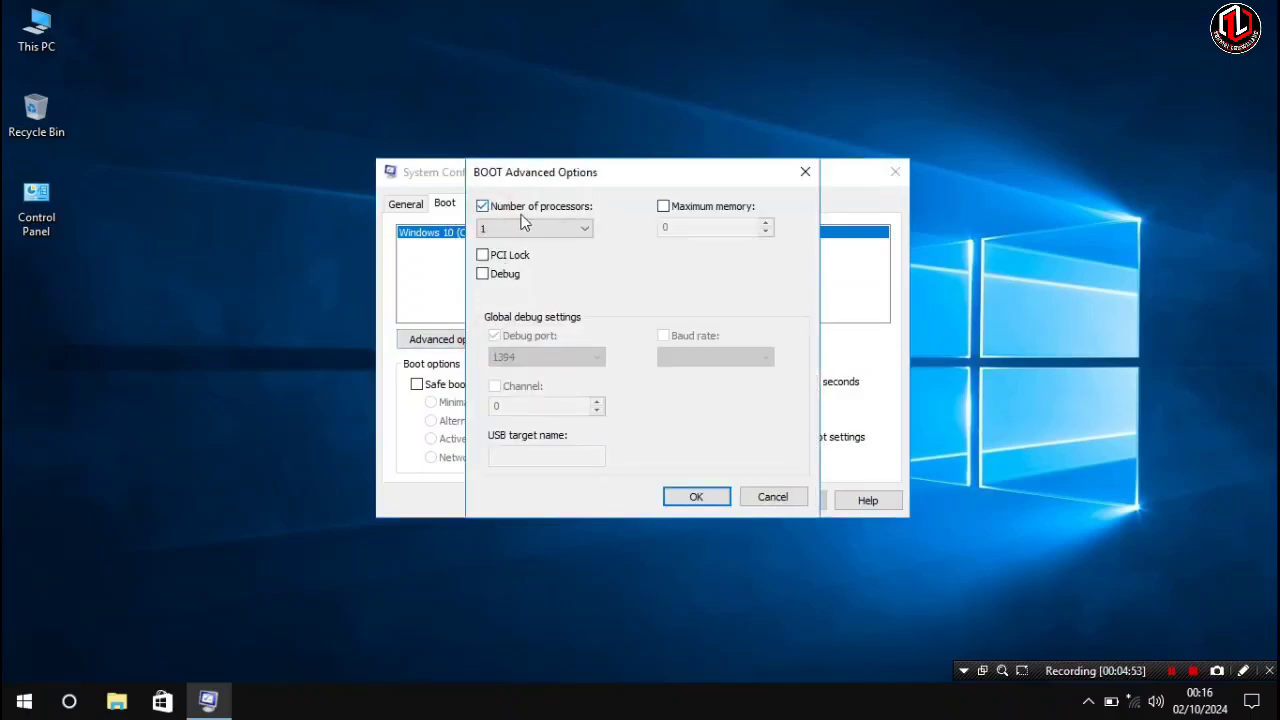
left_click(562, 230)
left_click(520, 257)
left_click(696, 496)
left_click(645, 499)
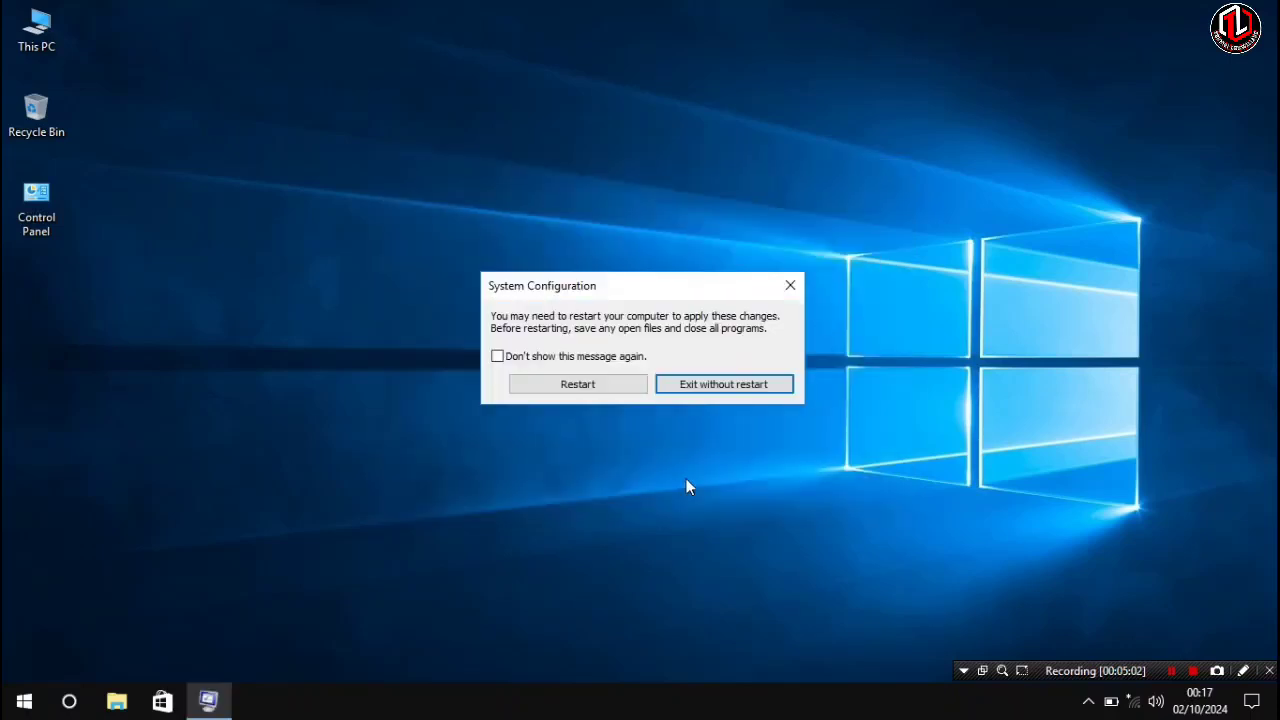
left_click(728, 387)
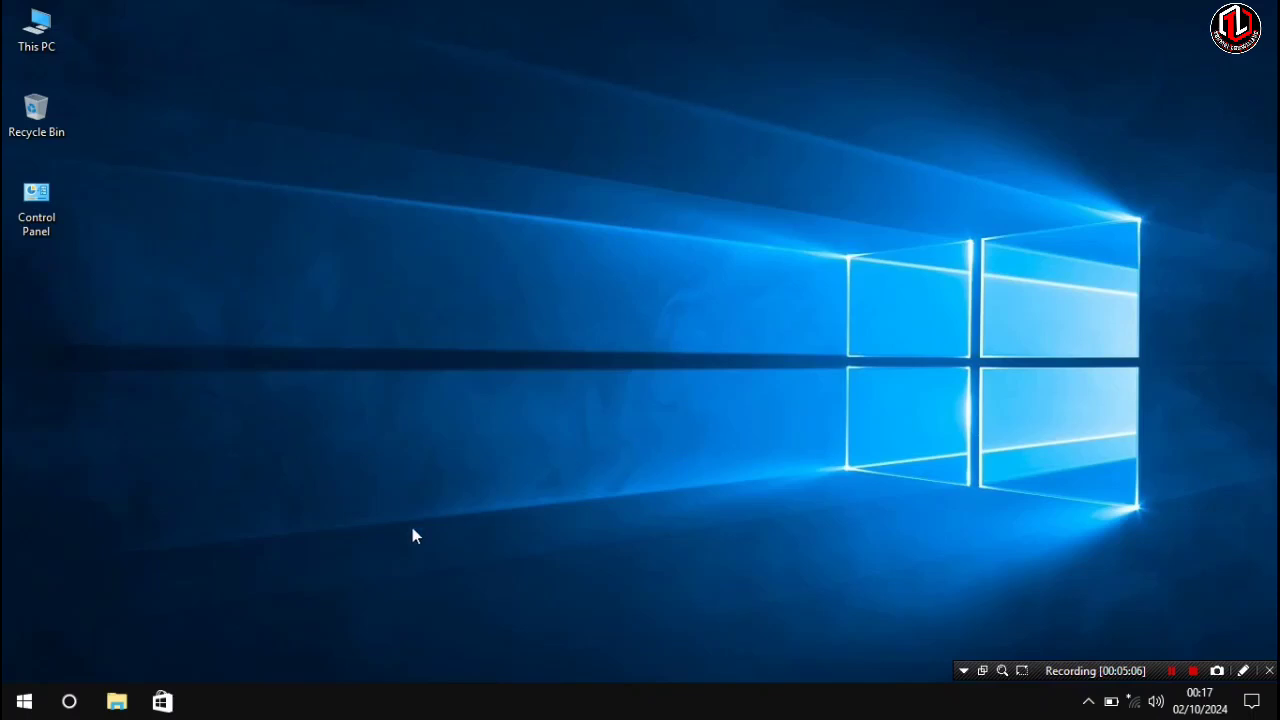
- Open the Local Disk (C:) properties from This PC and launch drive optimisation from its Tools section
left_click(116, 704)
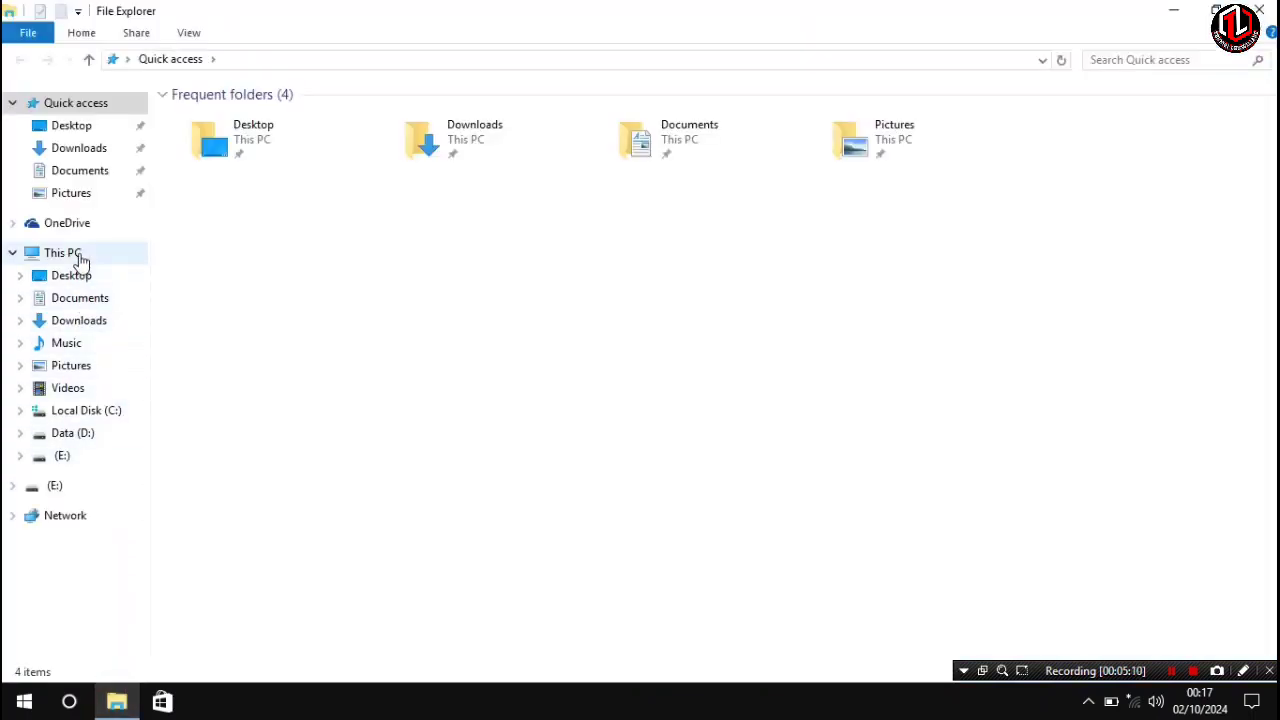
left_click(74, 255)
left_click(282, 270)
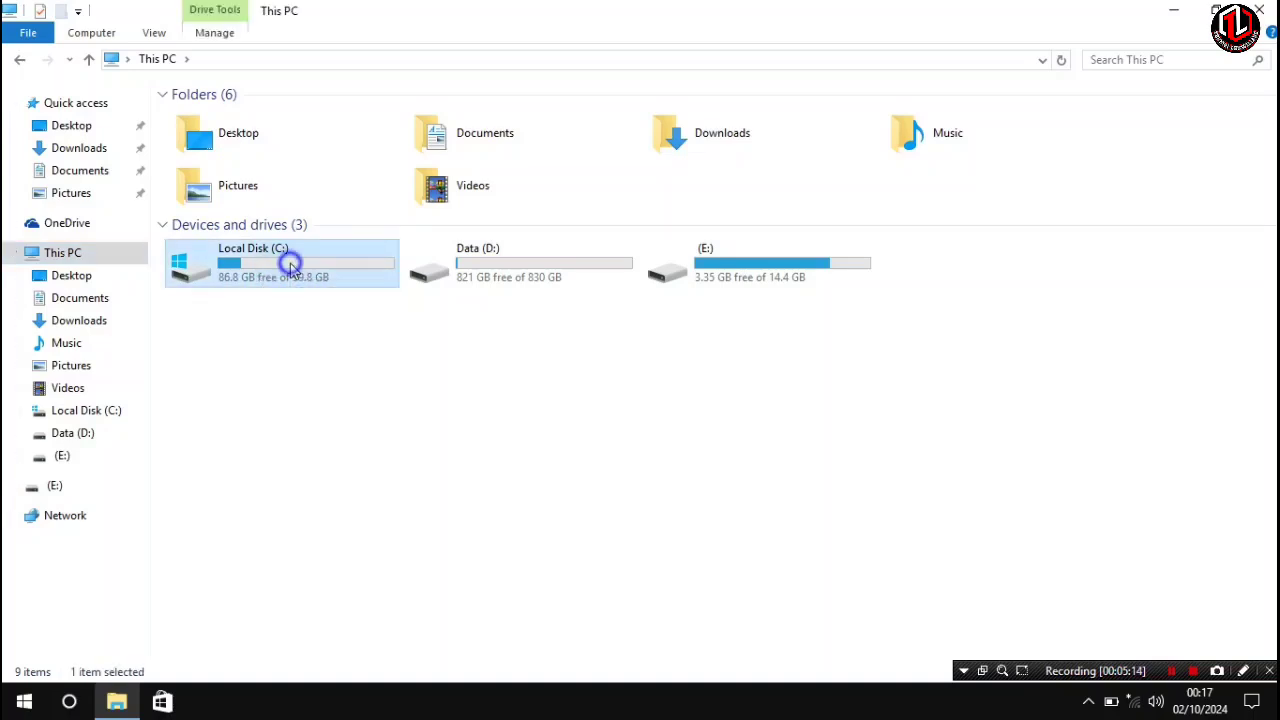
right_click(290, 263)
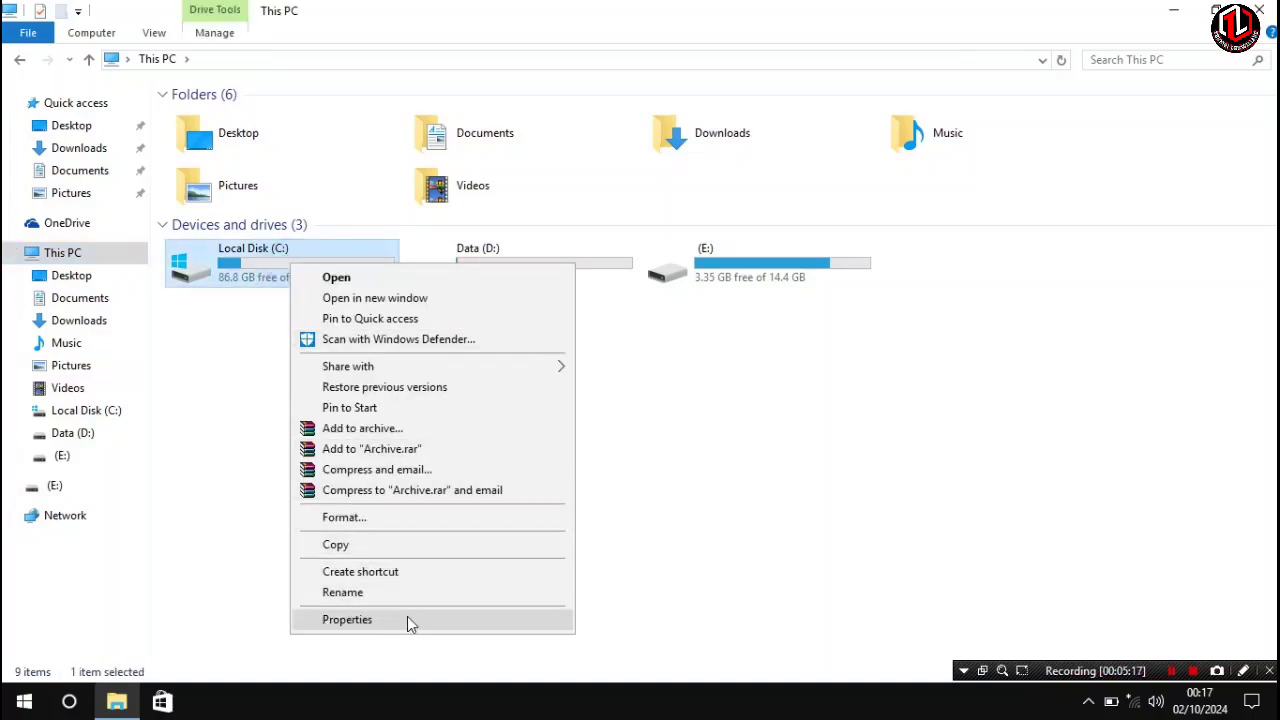
left_click(347, 620)
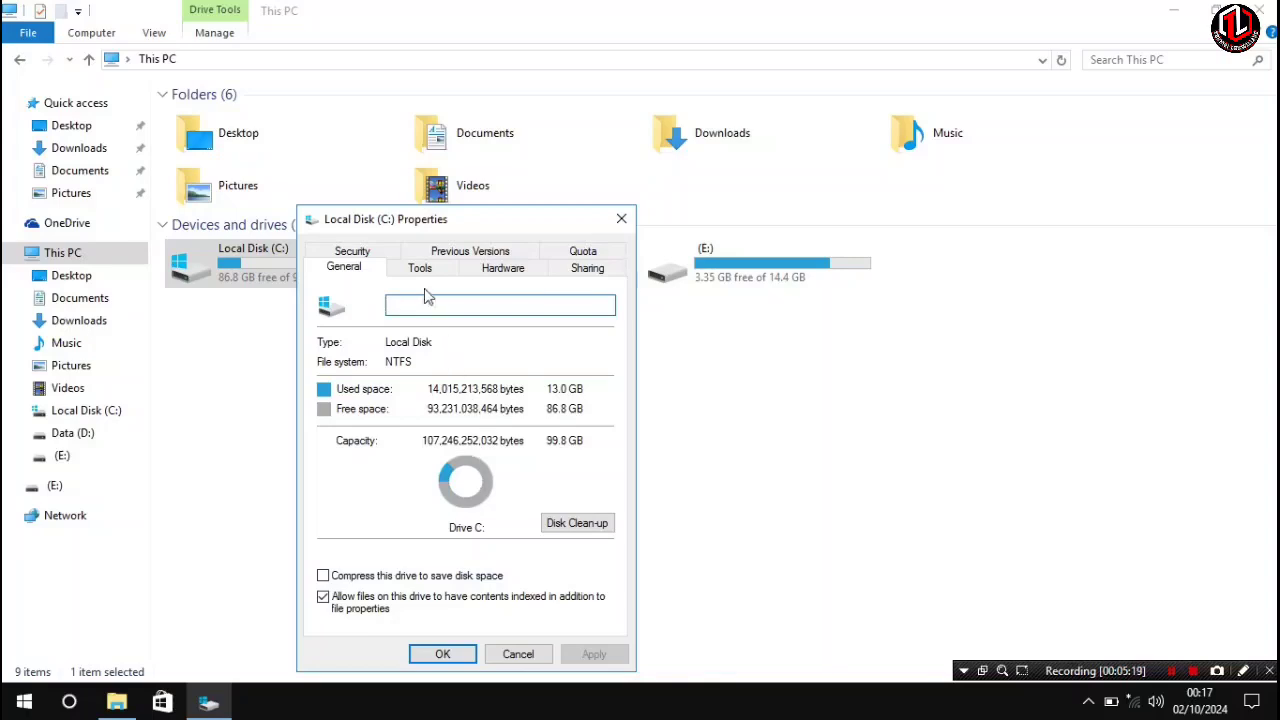
left_click(419, 268)
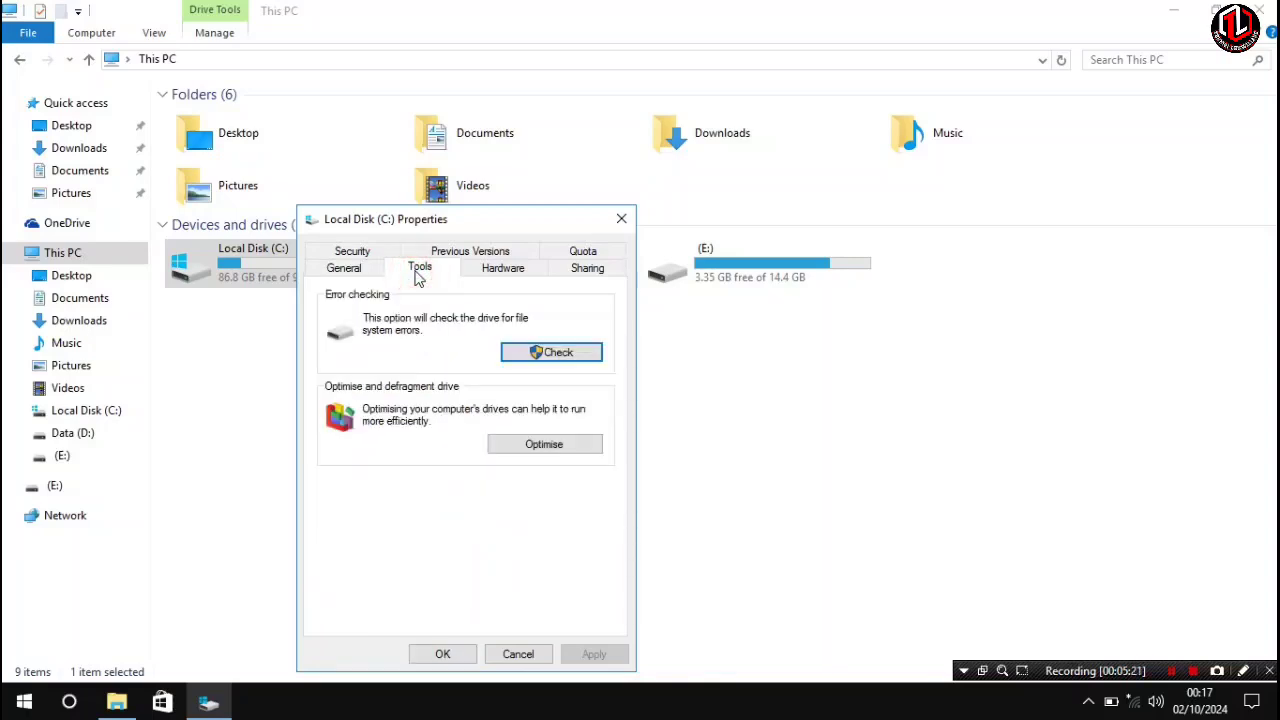
left_click(522, 446)
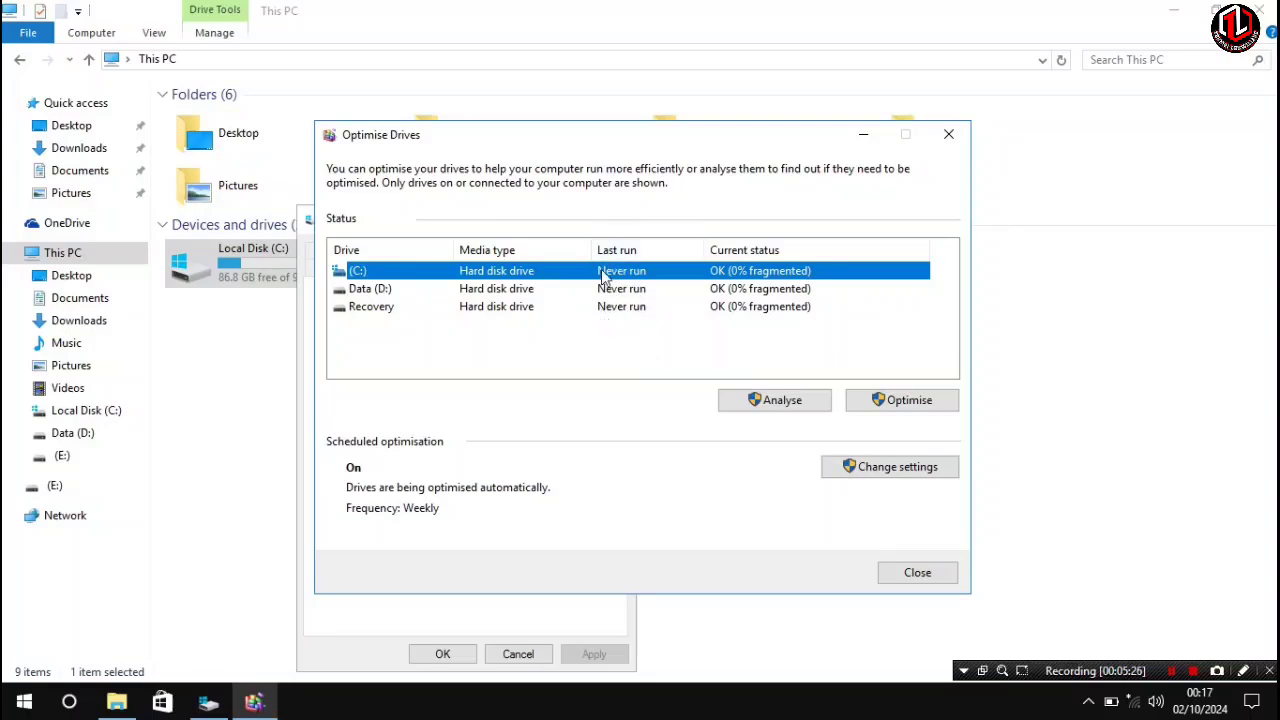
- Analyse the C:, Data (D:) and Recovery drives one after another
left_click(772, 400)
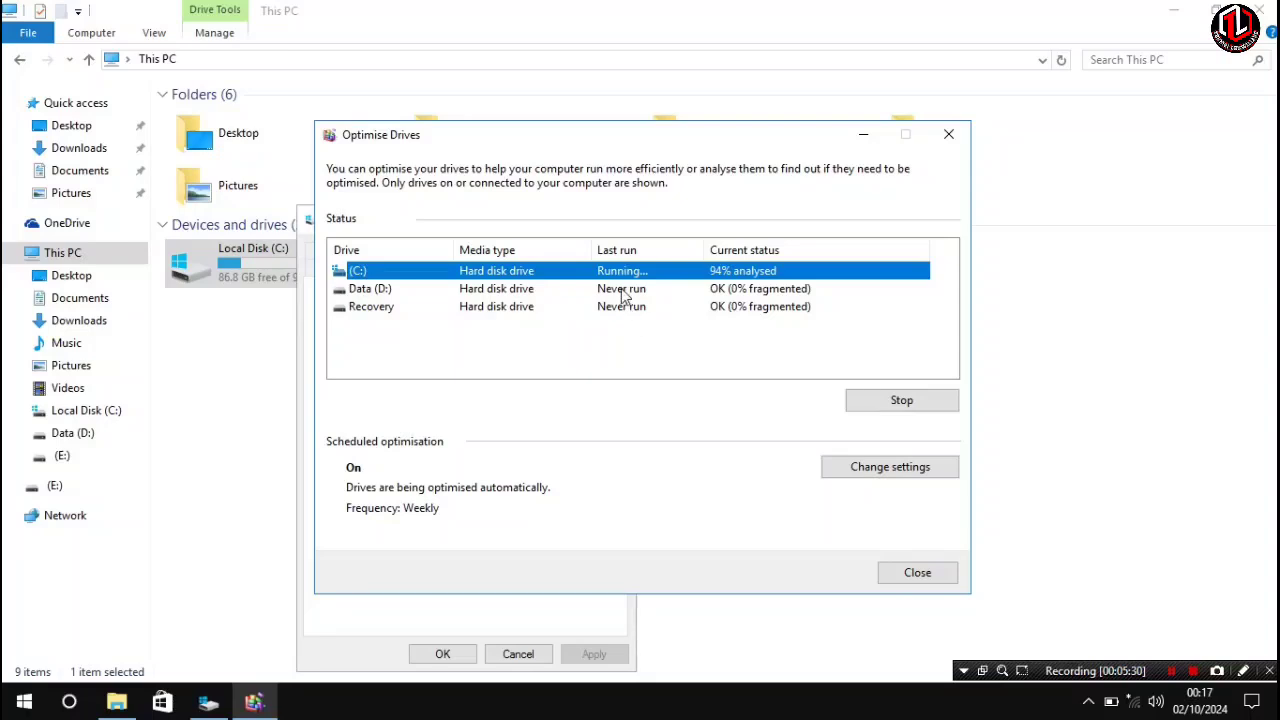
left_click(626, 290)
left_click(740, 401)
left_click(649, 310)
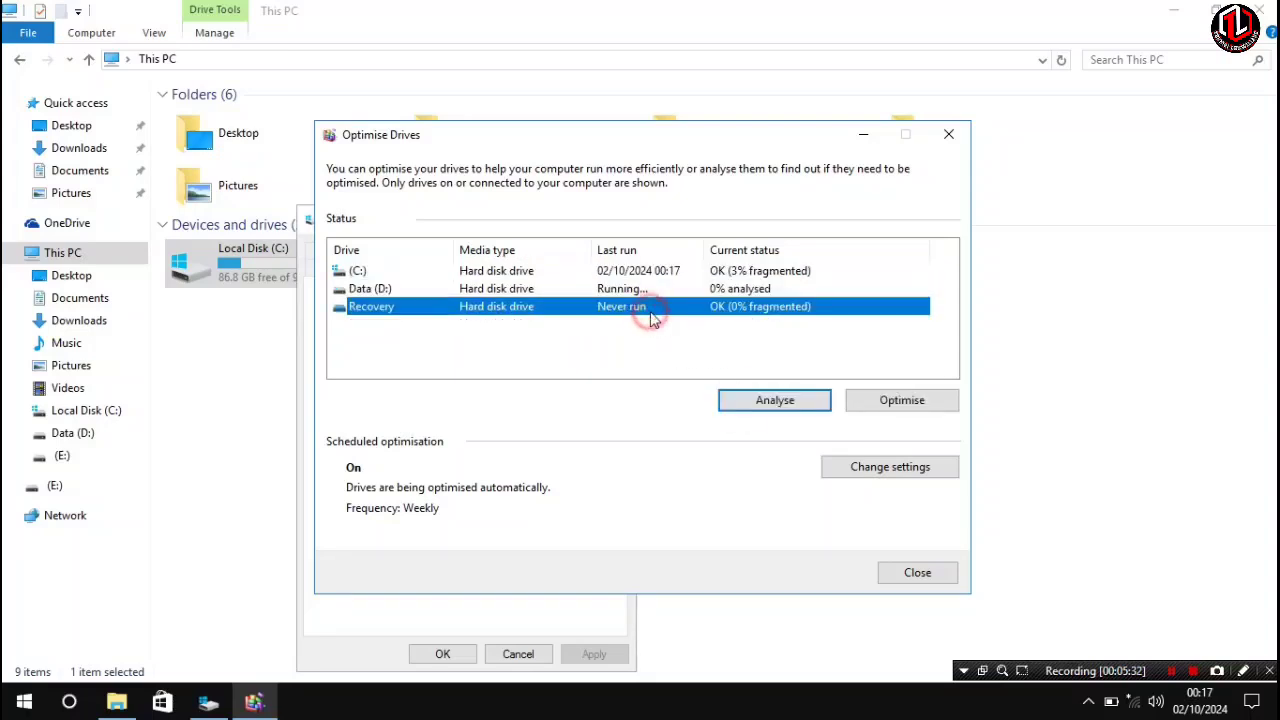
left_click(740, 400)
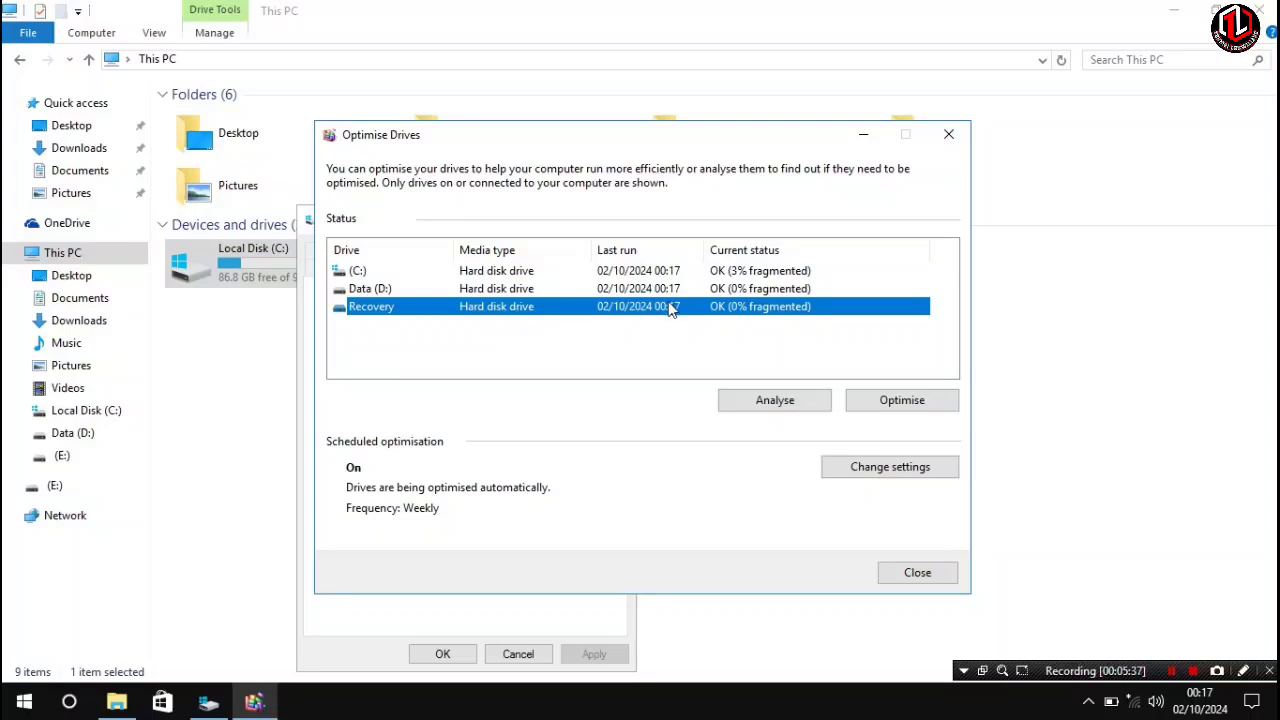
- Optimise the C:, Data (D:) and Recovery drives, then close Optimise Drives and the C: properties dialog
left_click(731, 268)
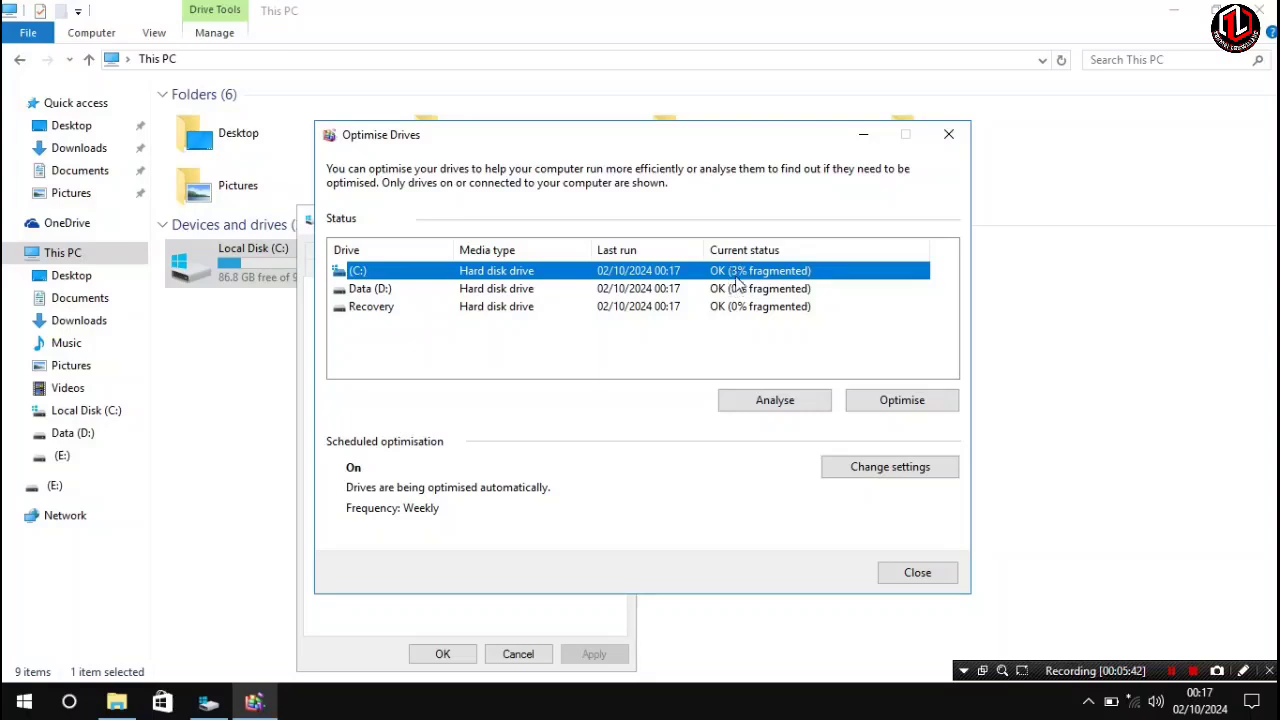
left_click(903, 403)
left_click(752, 290)
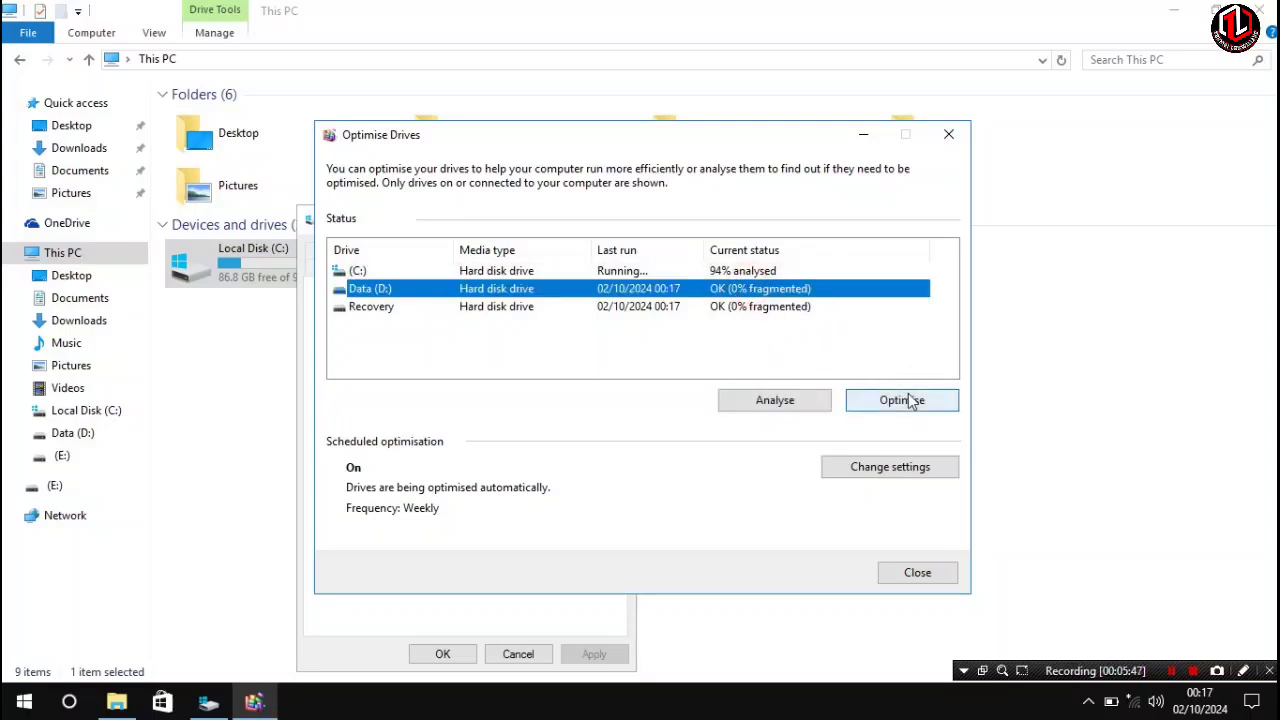
left_click(900, 400)
left_click(805, 307)
left_click(900, 400)
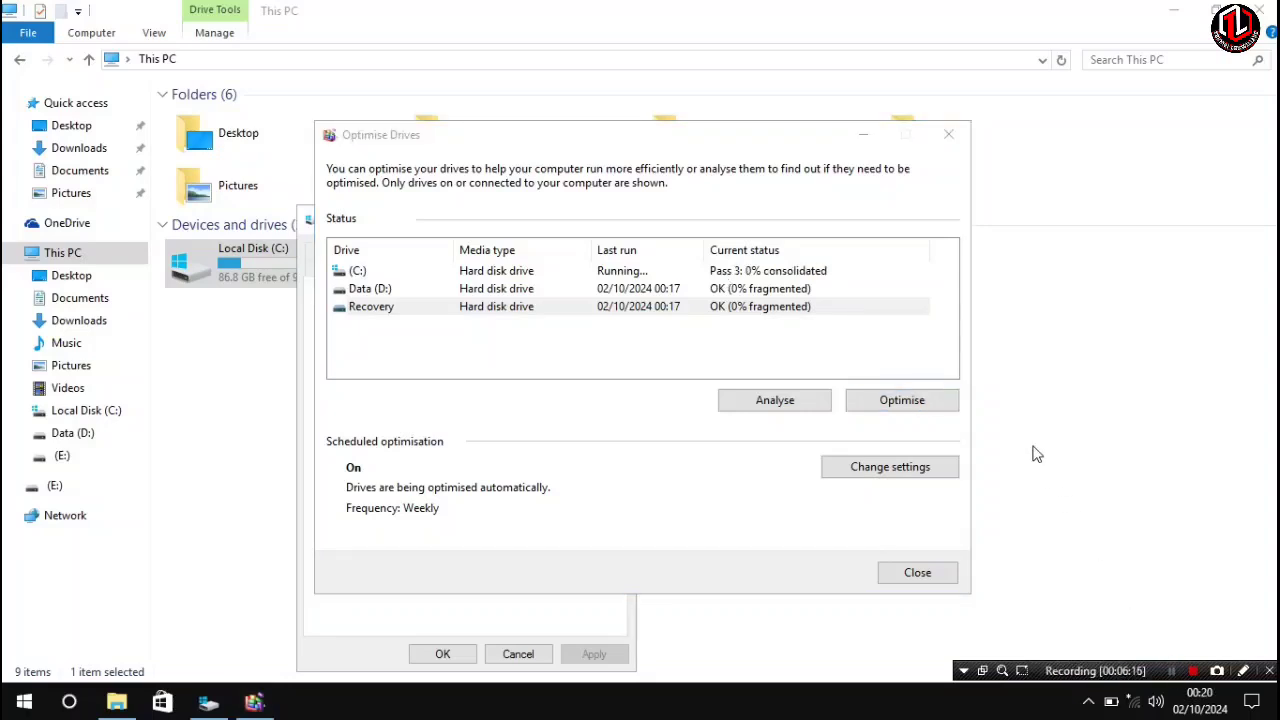
left_click(767, 272)
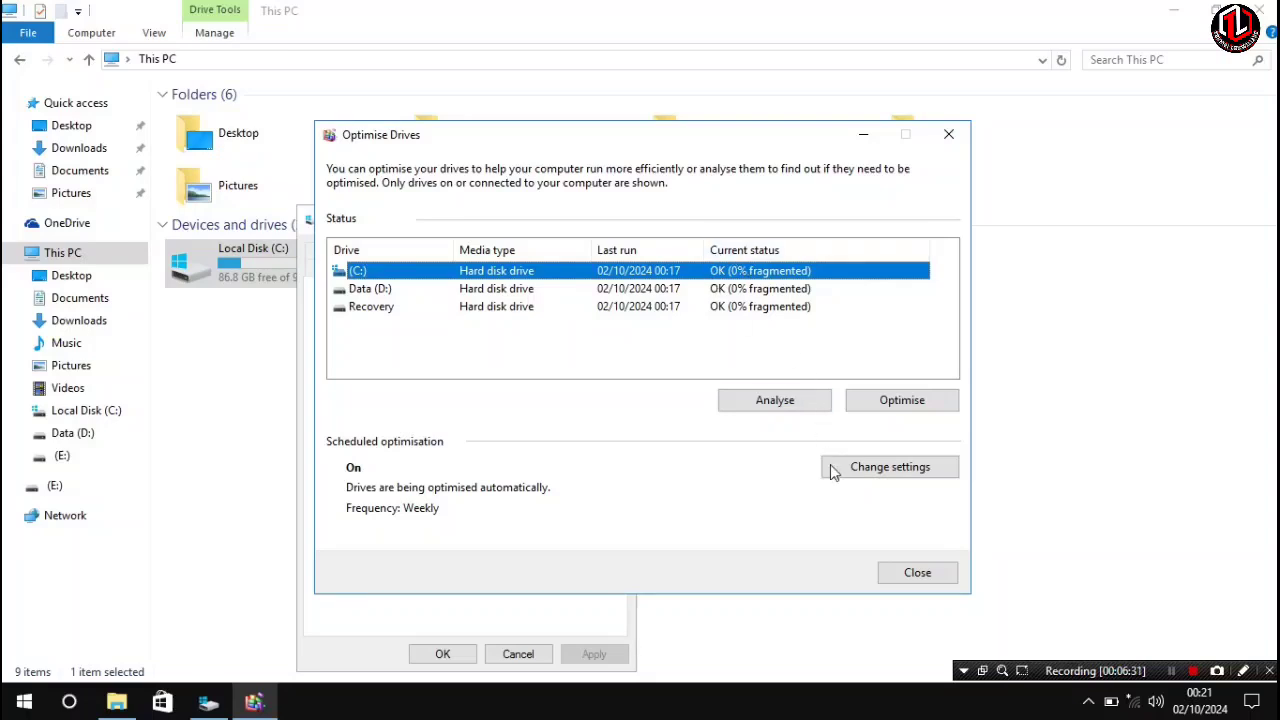
left_click(915, 572)
left_click(442, 654)
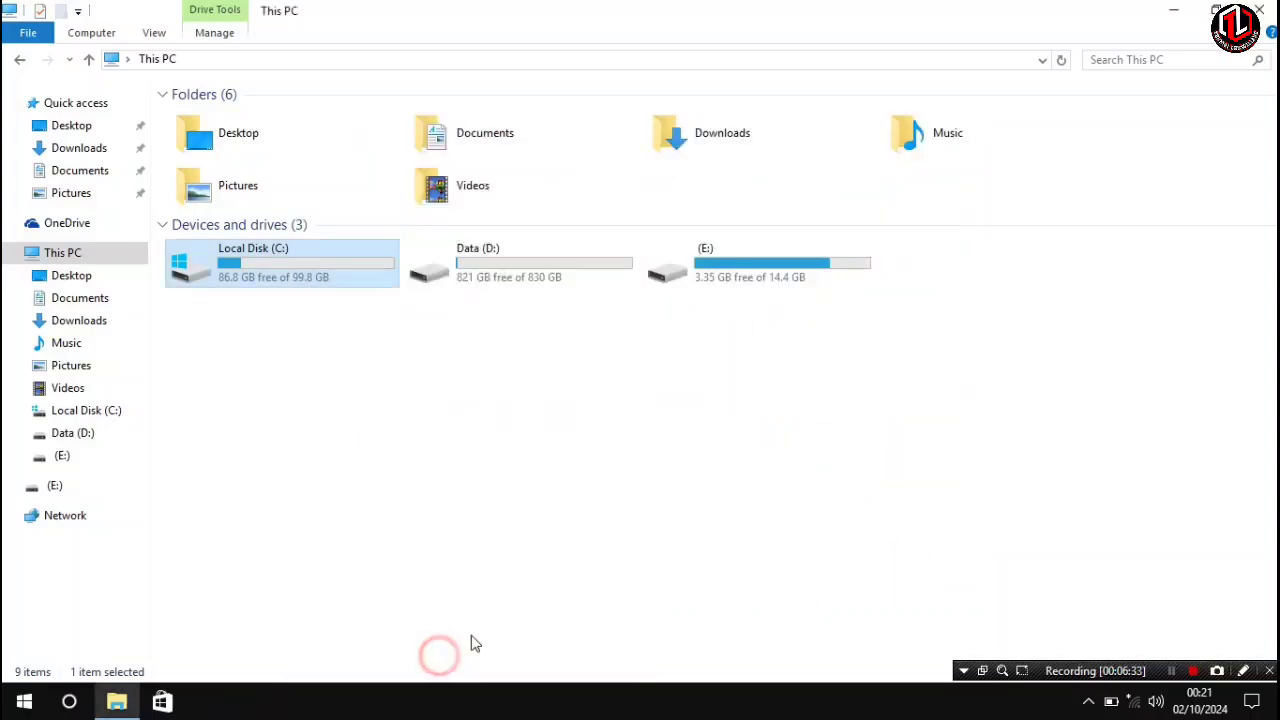
- Close File Explorer and refresh the desktop
left_click(1259, 10)
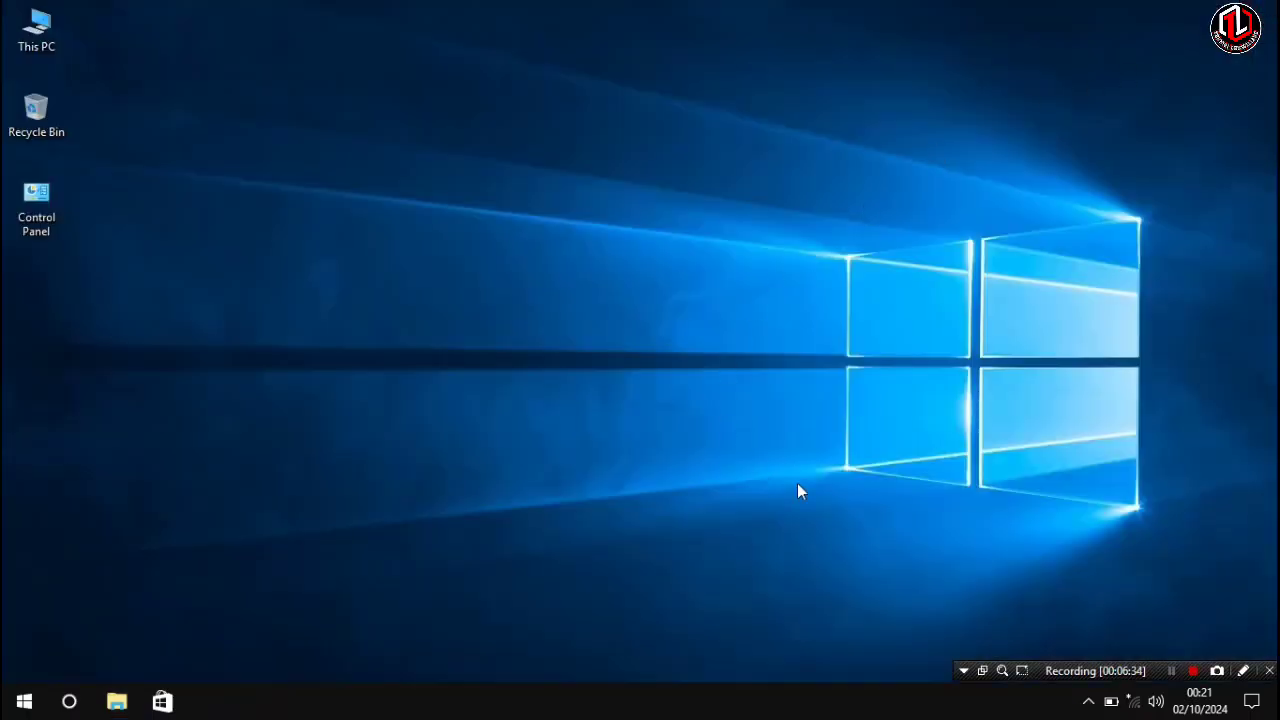
right_click(574, 490)
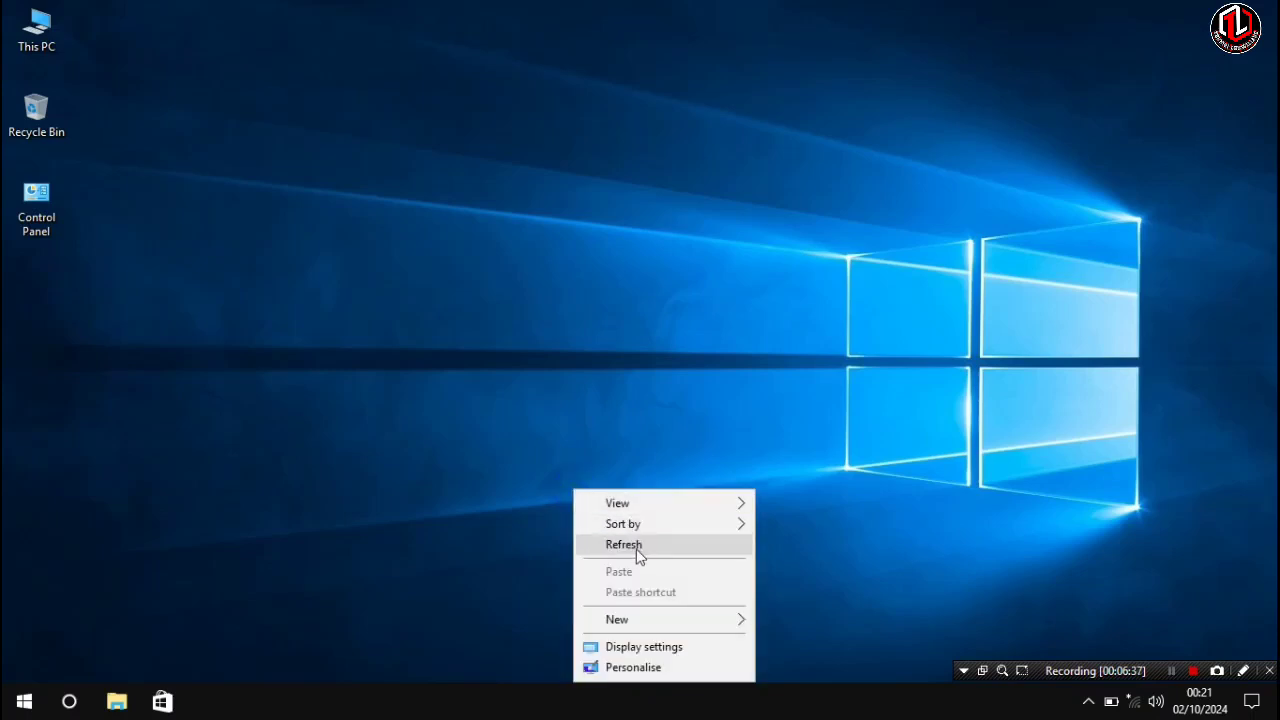